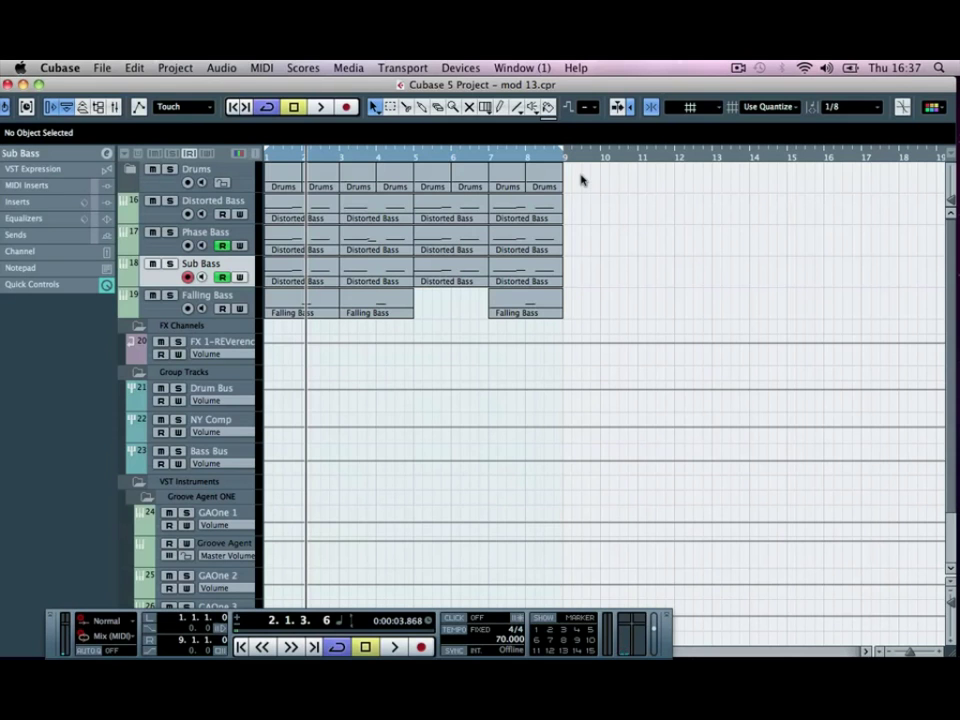
- Alt-drag copies of the Drums and bass parts to start at bar 9
left_click(205, 168)
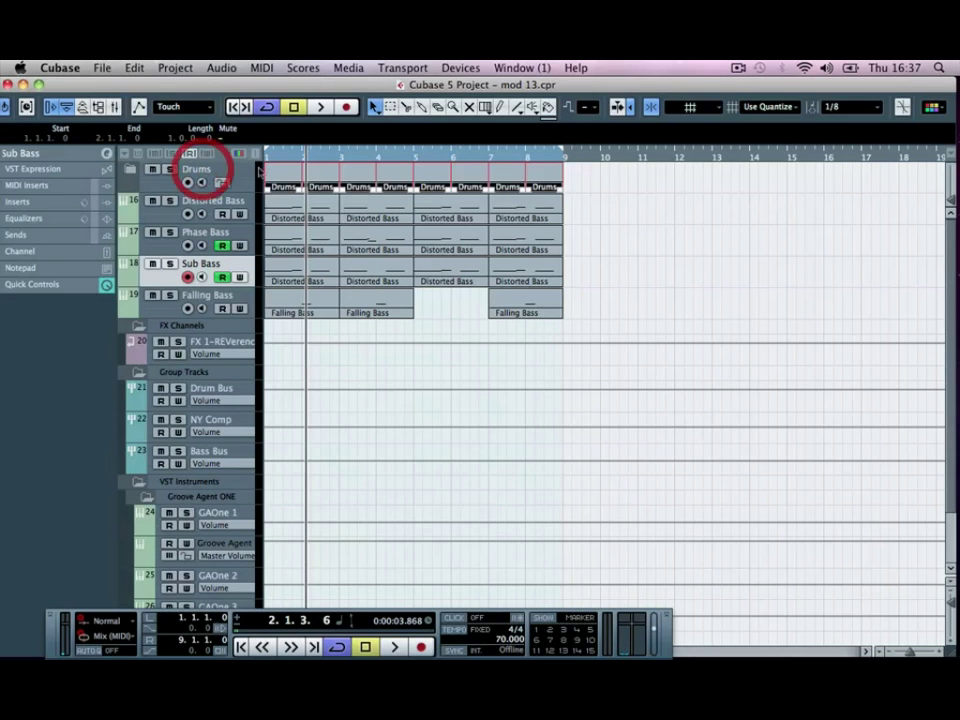
left_click_drag(285, 175, 568, 172)
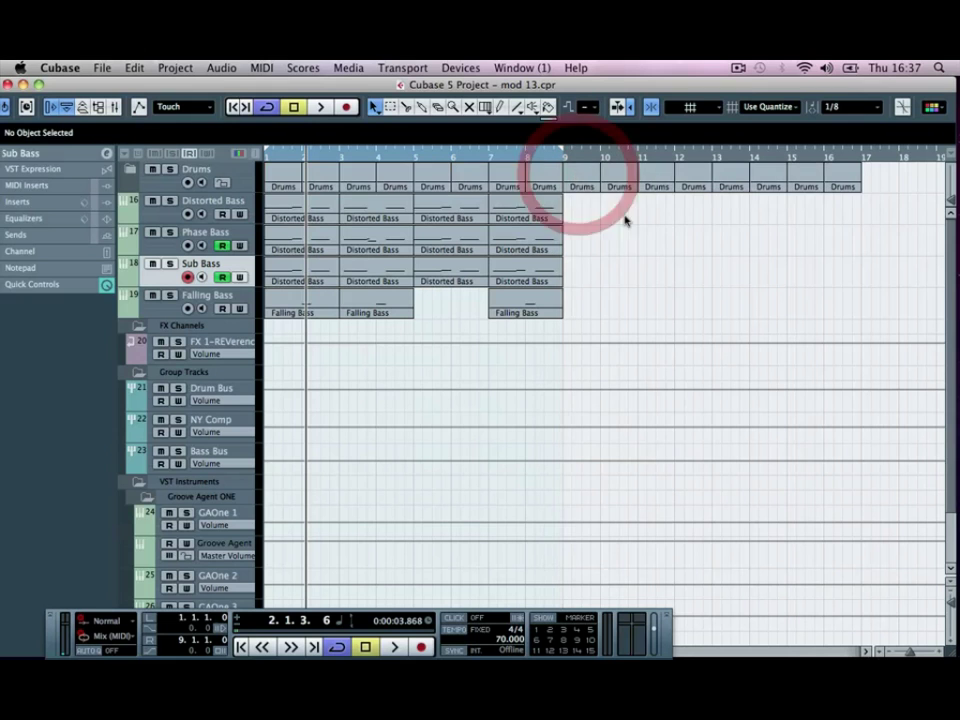
left_click(625, 219)
left_click_drag(617, 205, 311, 328)
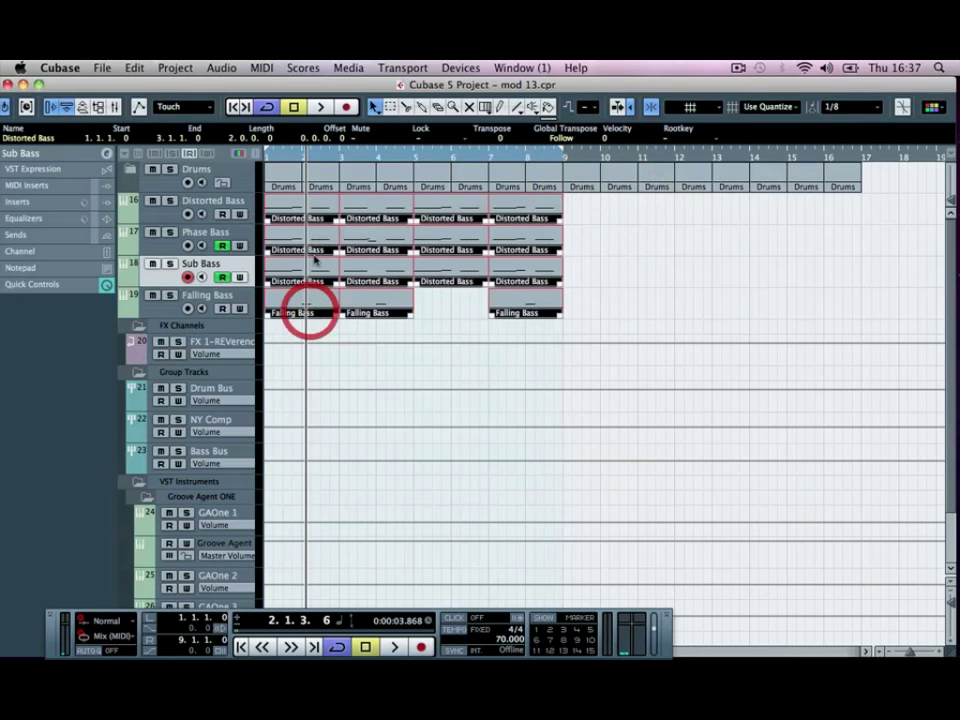
left_click_drag(289, 205, 582, 203)
left_click(892, 220)
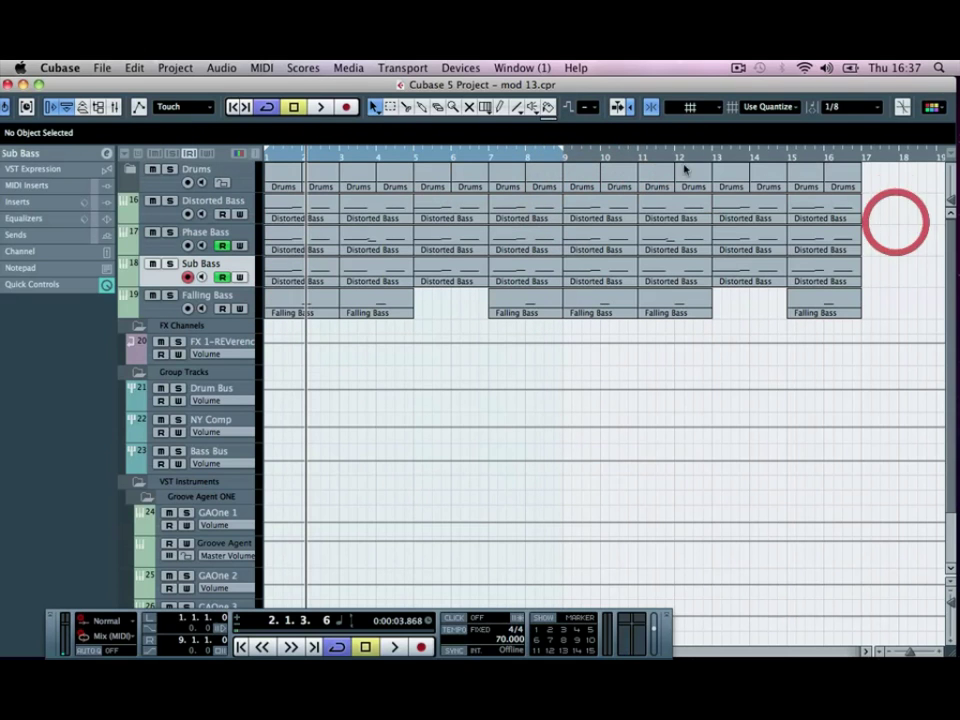
- Select the copied Drums parts and zoom in to inspect them around bar 9
left_click_drag(800, 184, 568, 163)
key("h")
key("h")
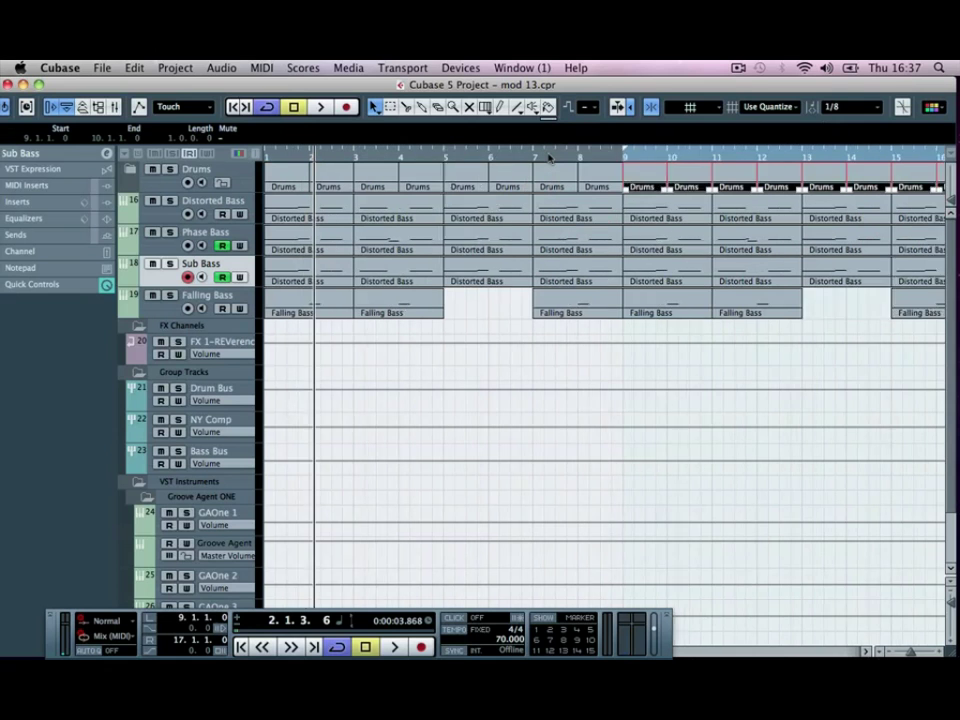
left_click(697, 160)
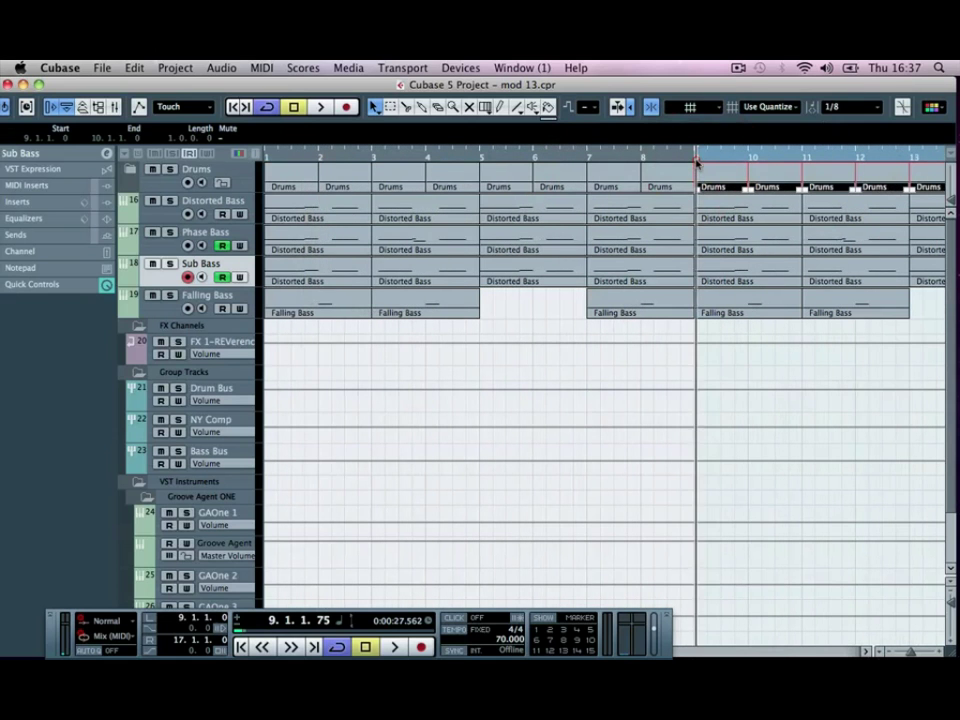
key("h")
key("g")
key("g")
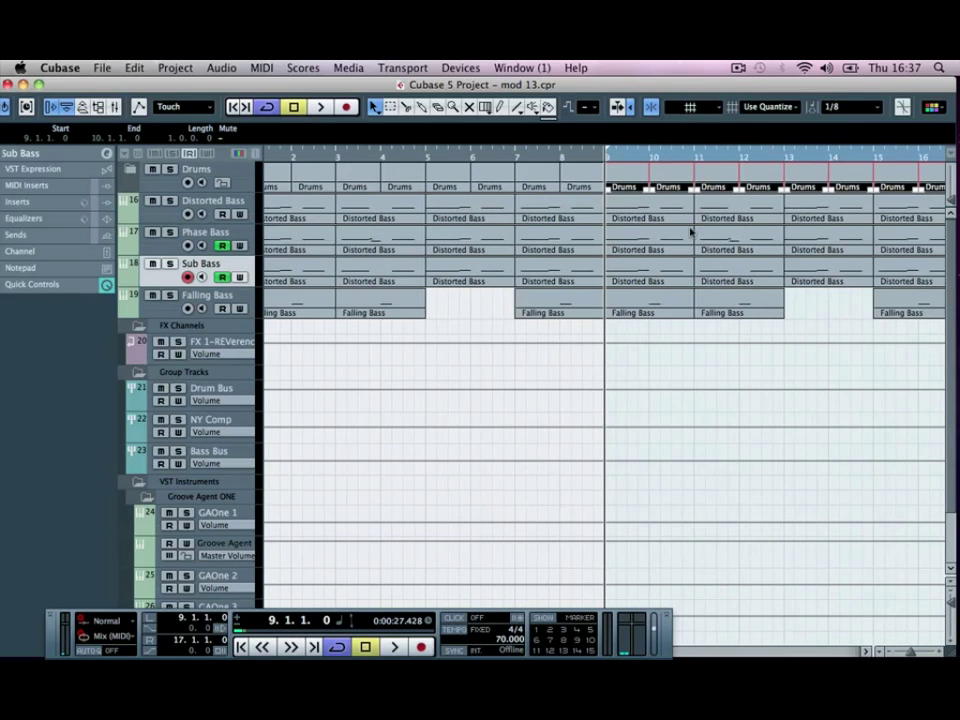
scroll(690, 233, "right", 3)
scroll(690, 233, "right", 3)
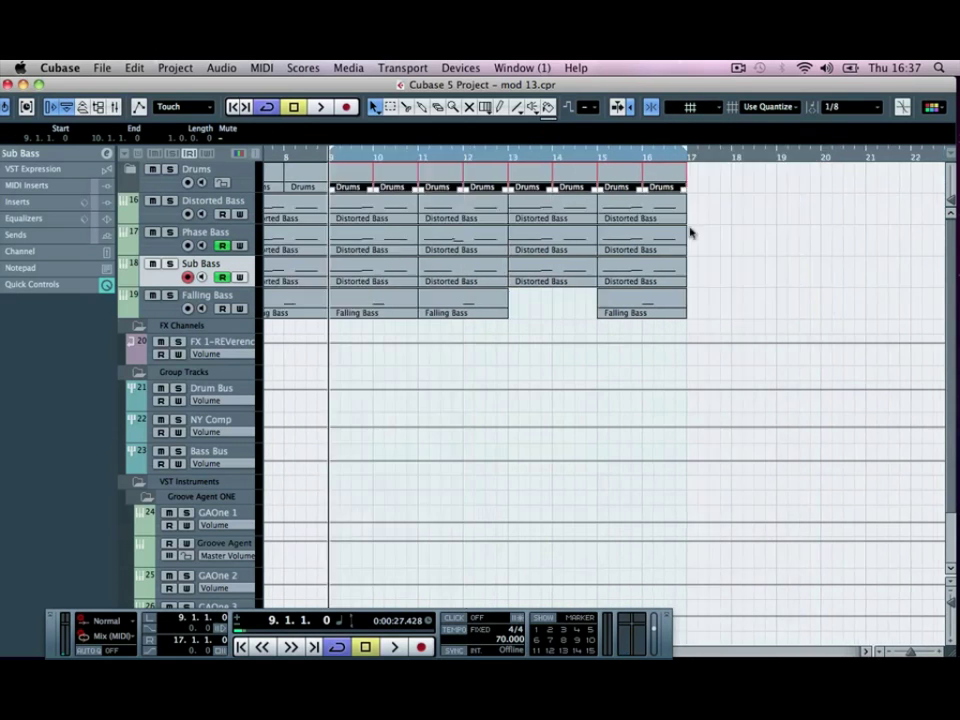
- Delete the Drums parts from bar 13 to 16
left_click(865, 248)
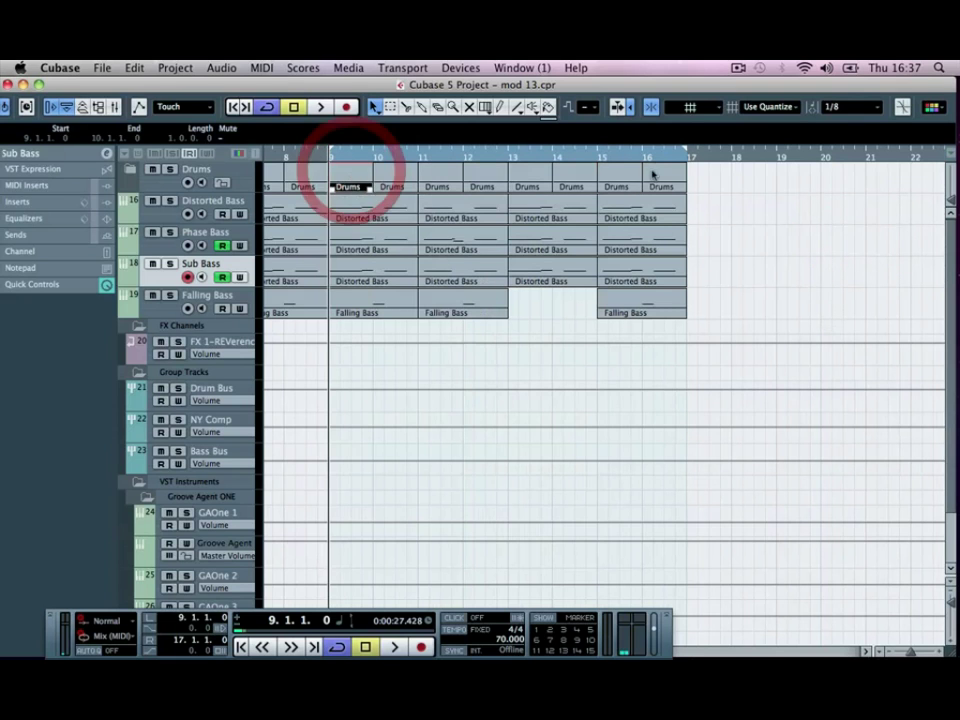
left_click_drag(575, 171, 536, 180)
key("Delete")
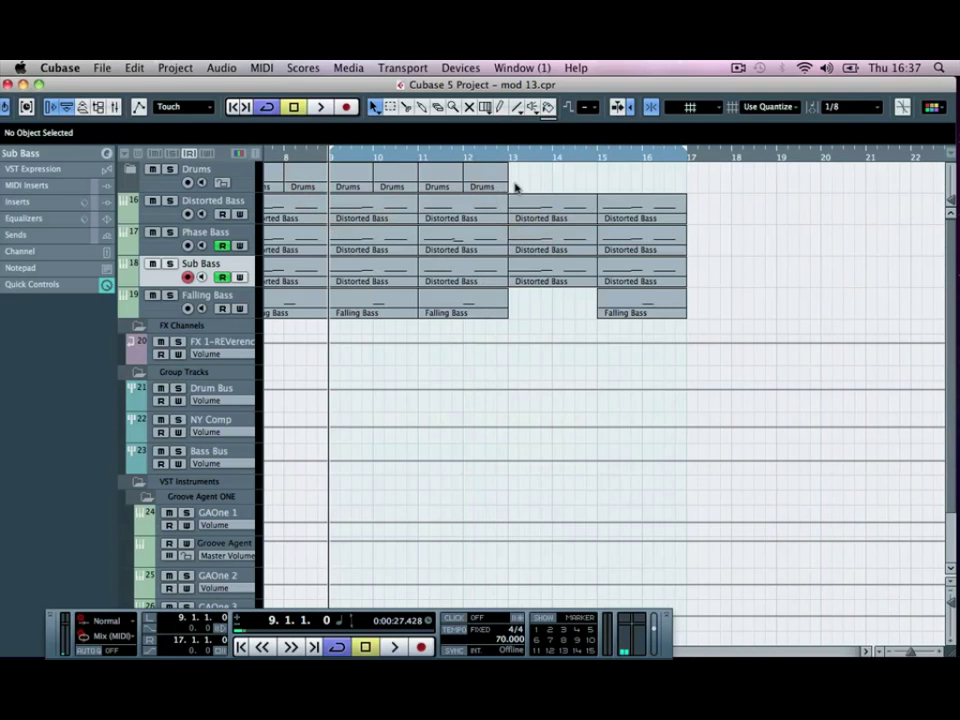
left_click(516, 184)
double_click(346, 180)
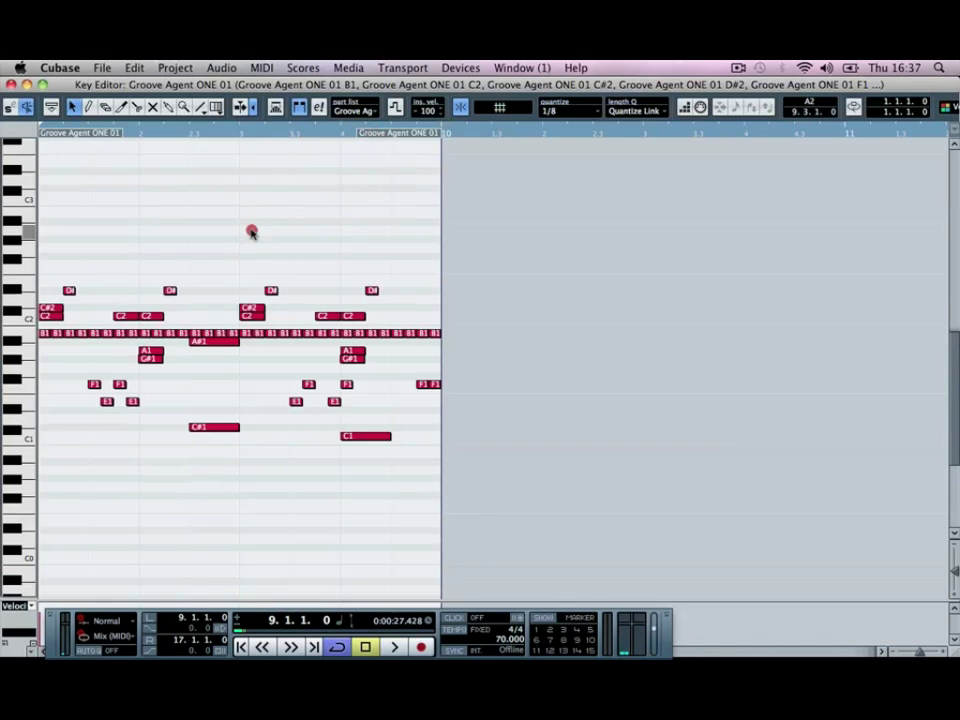
left_click(251, 234)
scroll(503, 248, "right", 5)
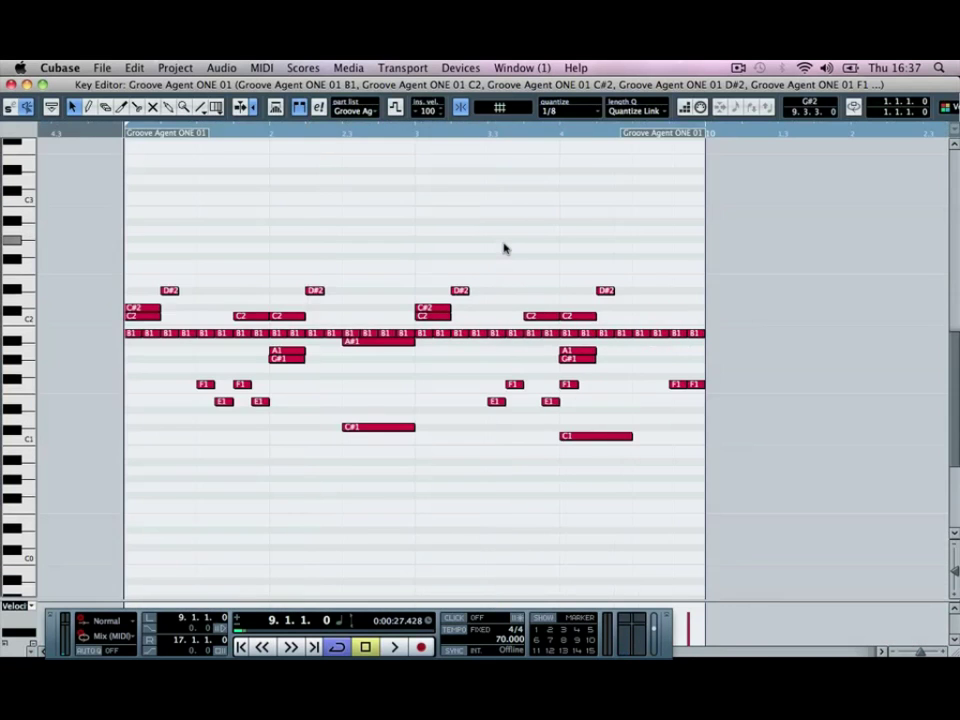
left_click(12, 85)
left_click(603, 170)
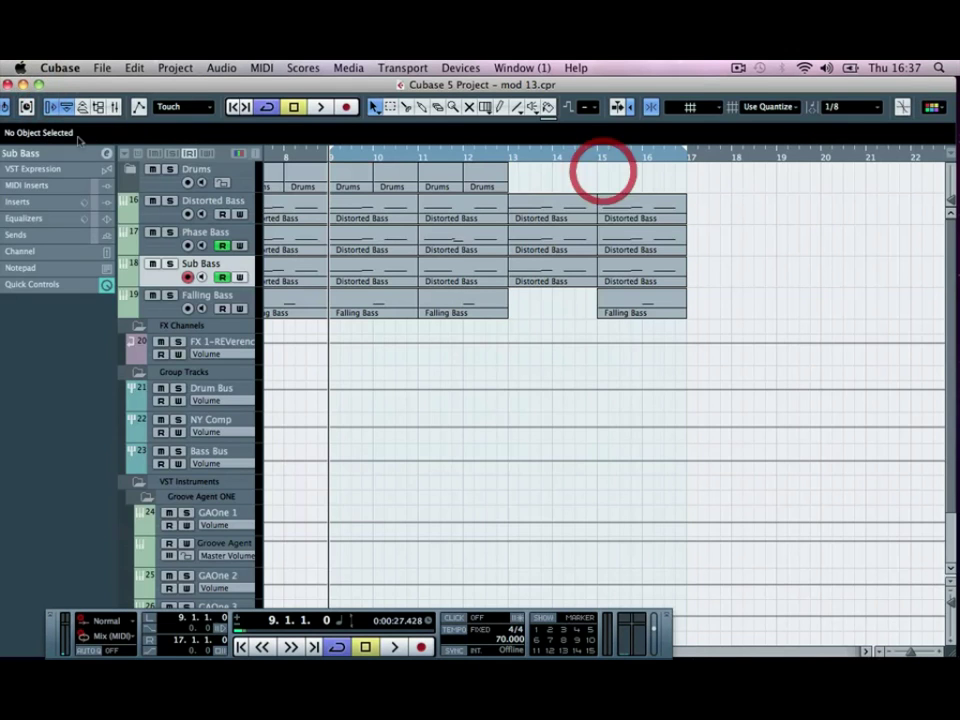
- Expand the Drums folder to show tracks like Tamberine, Clap and White Noise, then play from bar 9
left_click(130, 171)
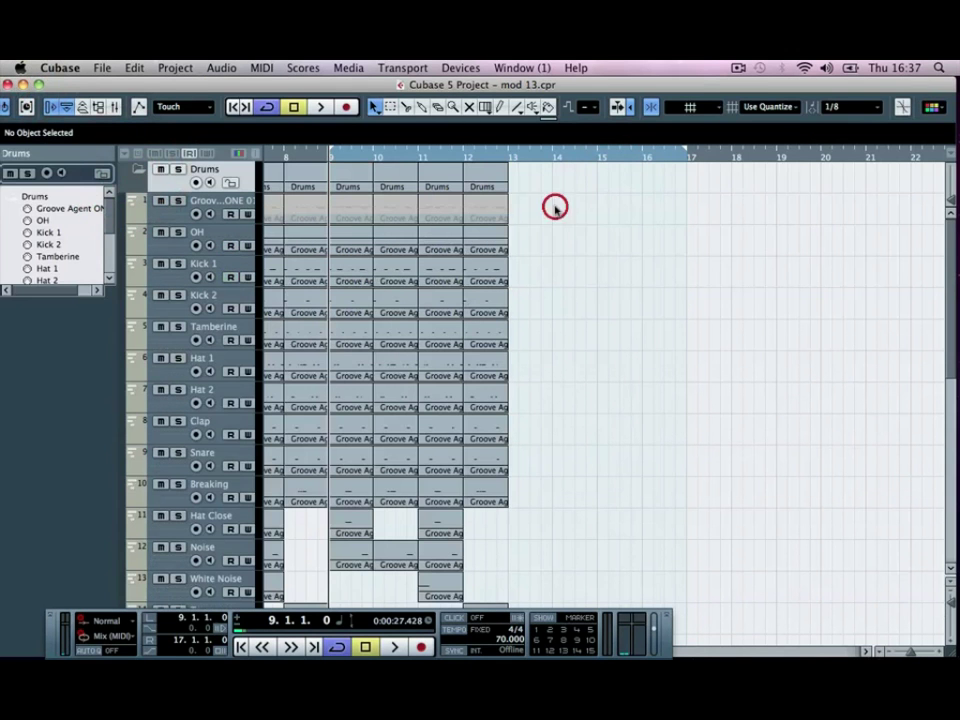
scroll(430, 221, "down", 3)
scroll(432, 224, "up", 3)
left_click(350, 281)
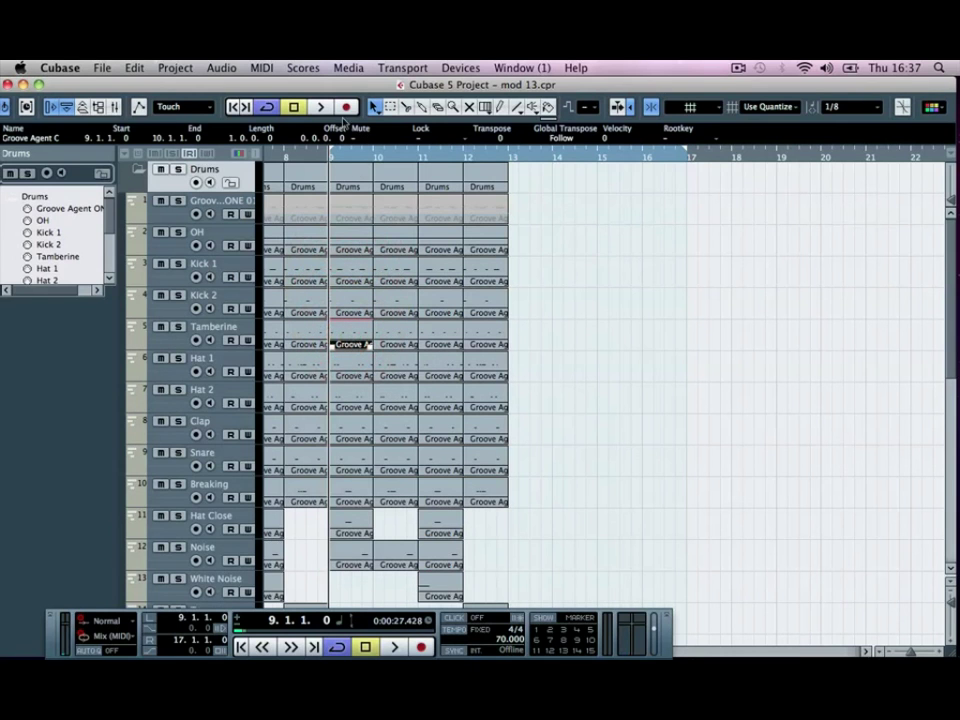
key("space")
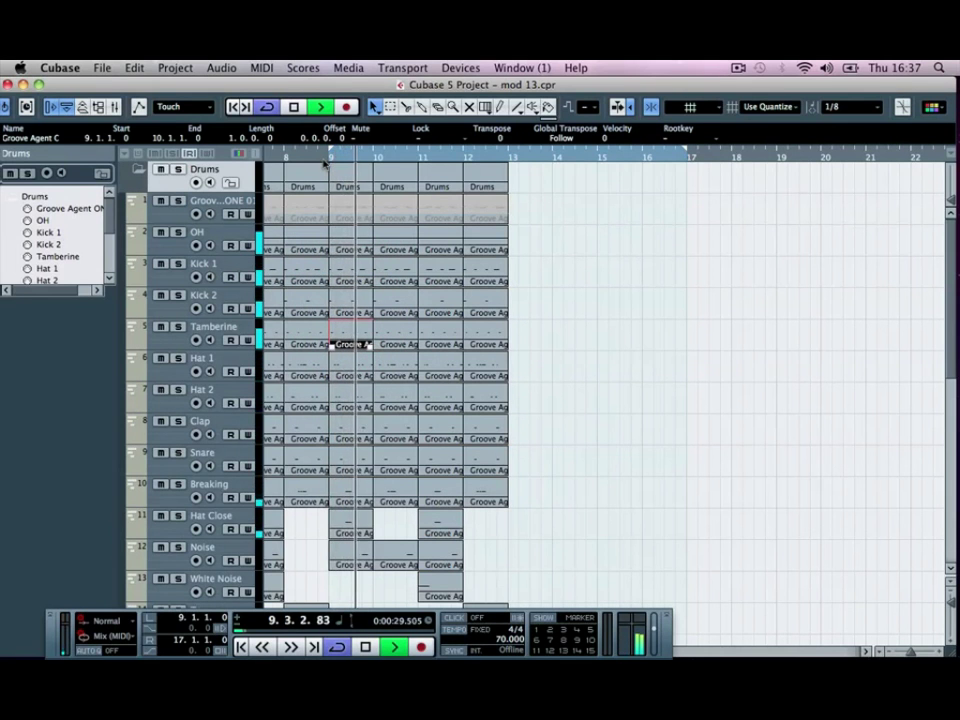
key("space")
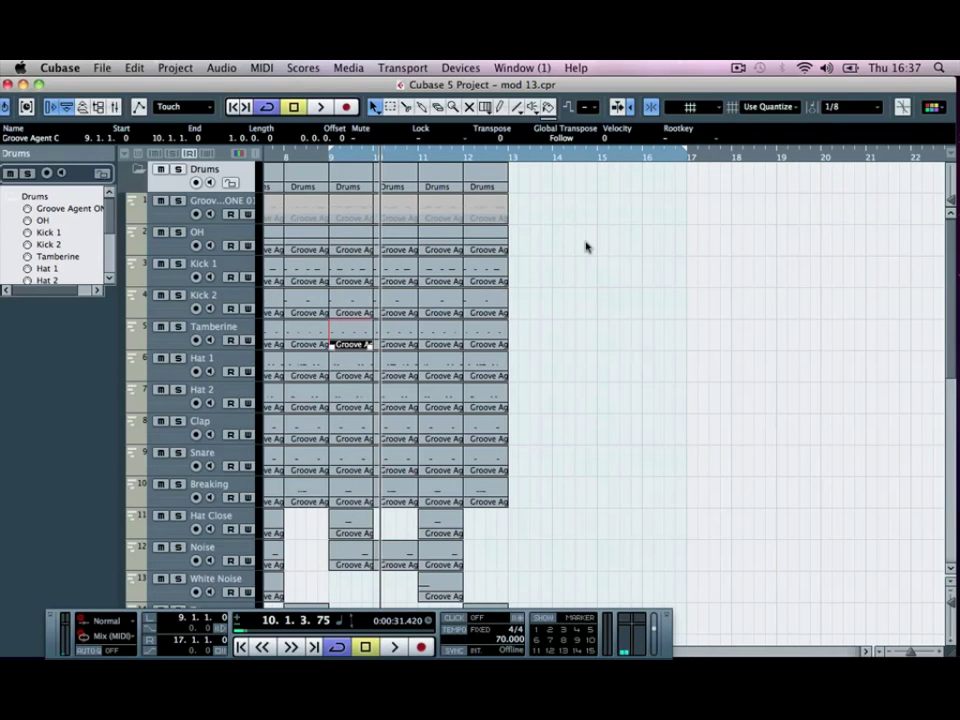
- Trim the first beat off the bar-10 OH part and play from just before bar 10
left_click(382, 270)
left_click_drag(378, 283, 379, 250)
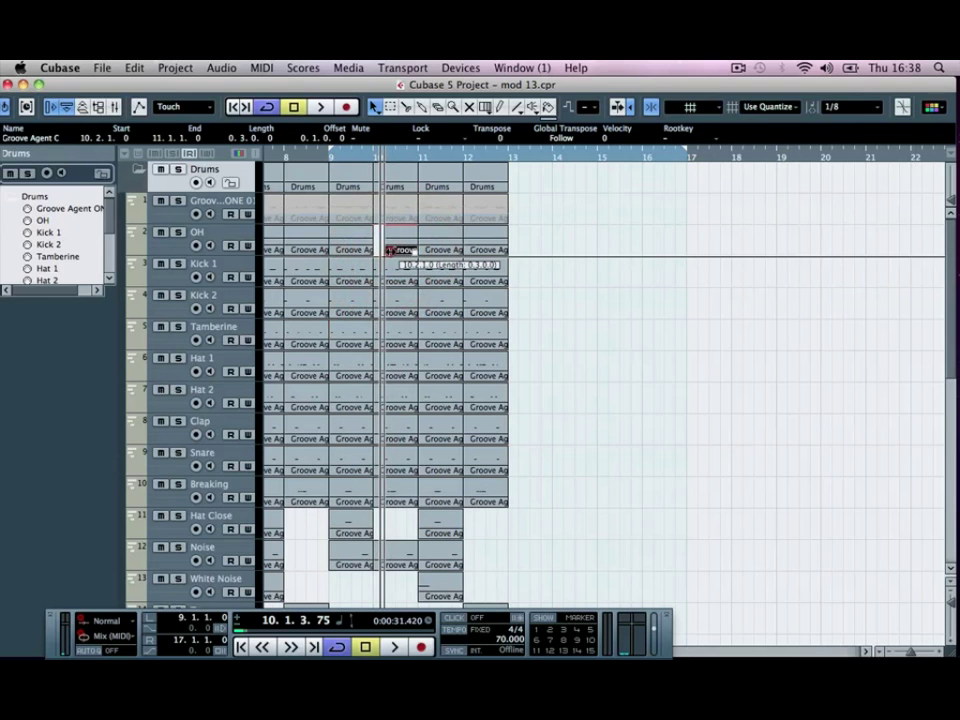
left_click_drag(377, 250, 386, 312)
left_click(369, 152)
key("space")
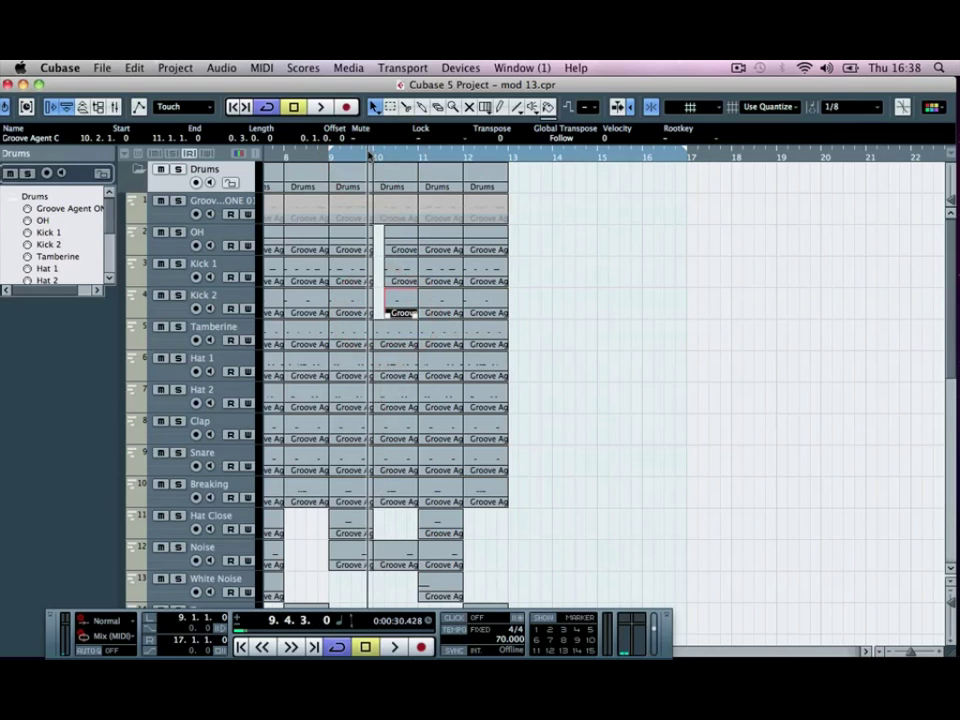
key("space")
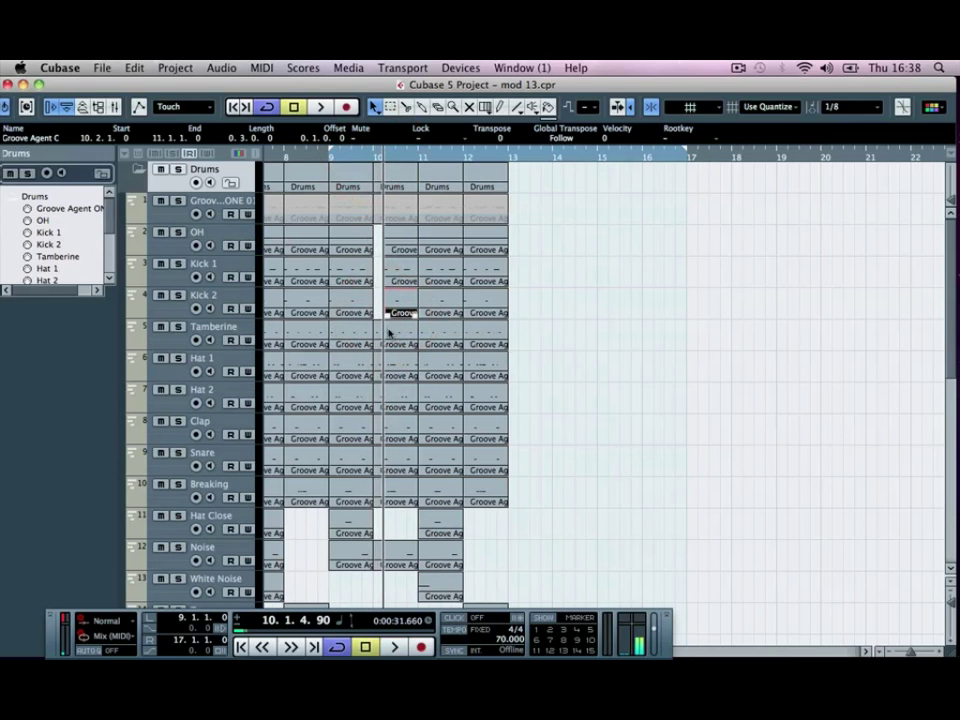
- Trim the first beat off the bar-10 Kick 1, Kick 2 and Tamberine parts, then play from bar 9
left_click_drag(392, 312, 598, 335)
key("h")
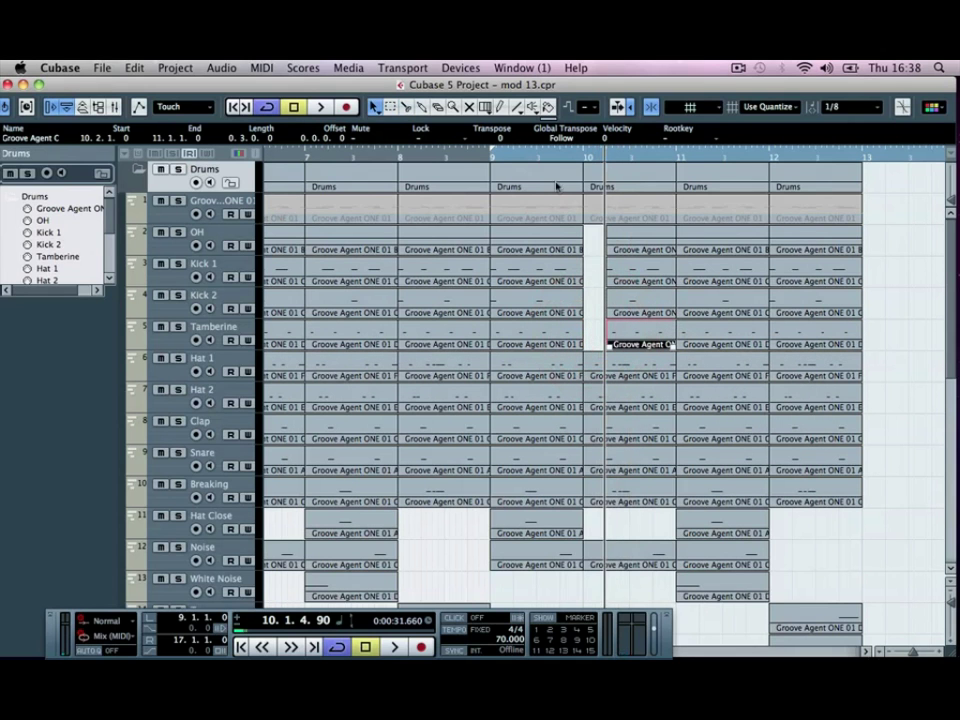
left_click(551, 152)
key("space")
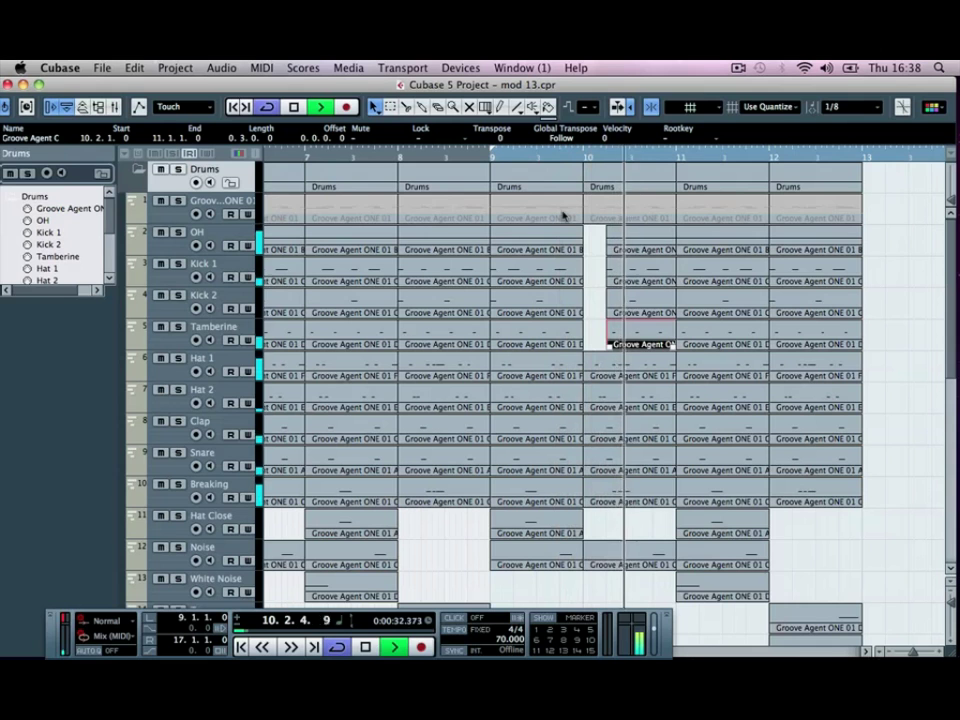
left_click(490, 155)
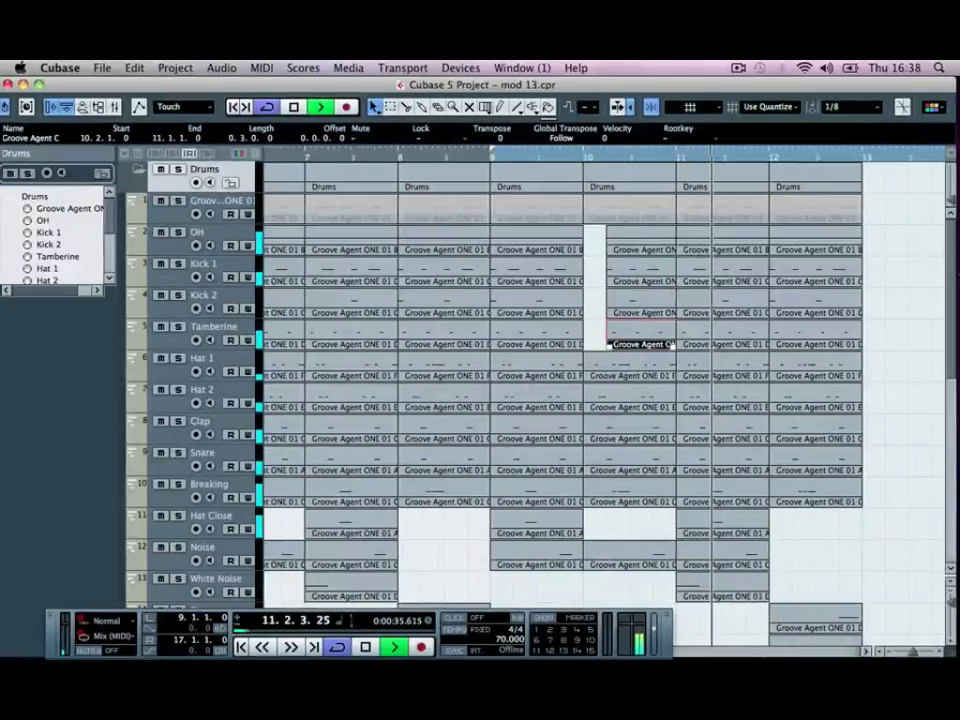
key("space")
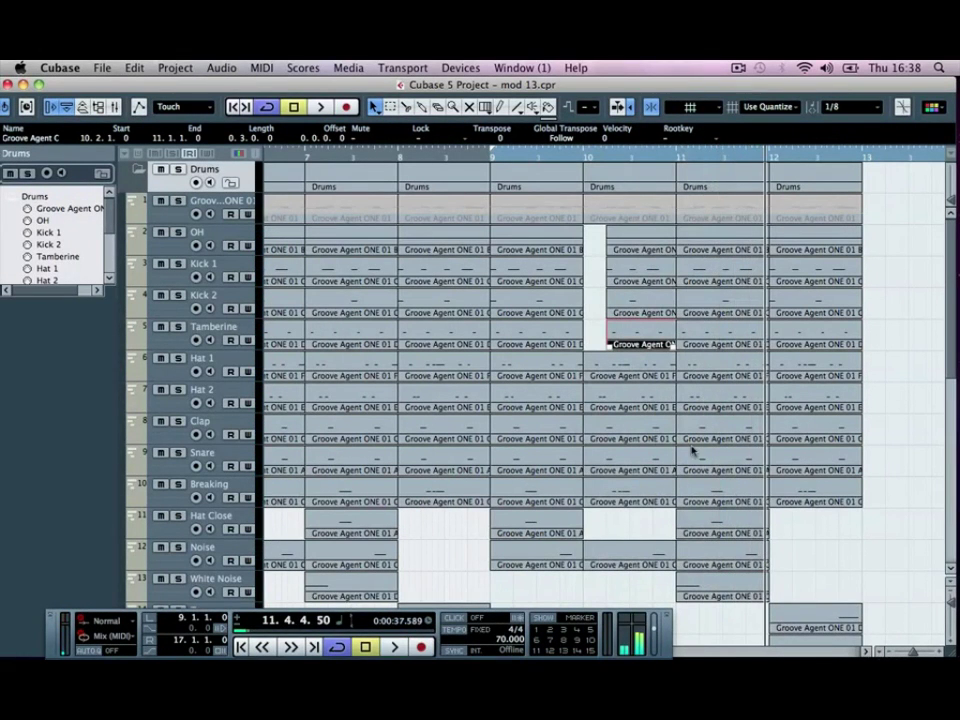
- Split the bar-11 Kick 1, Kick 2 and Tamberine parts near 11.4 and delete their end pieces
scroll(666, 352, "right", 5)
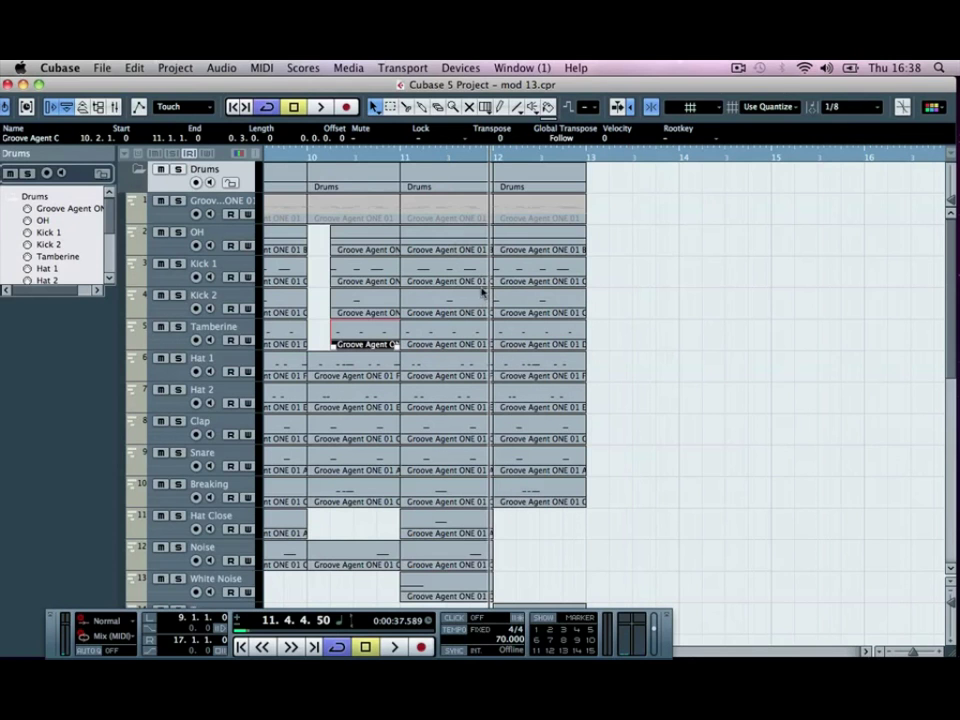
key("3")
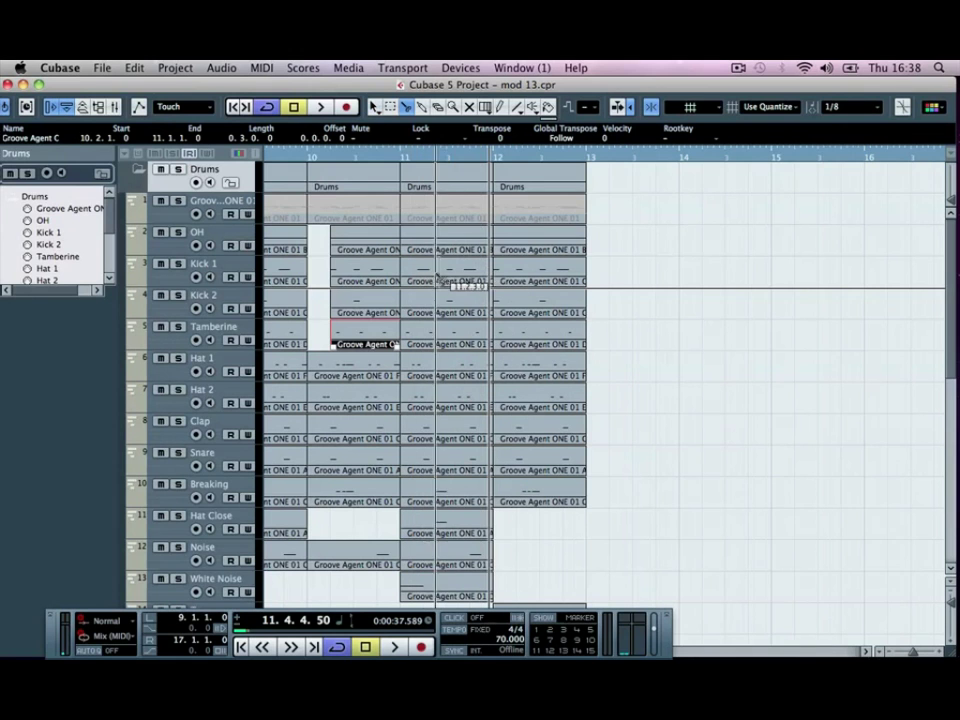
left_click(461, 256)
left_click(476, 274)
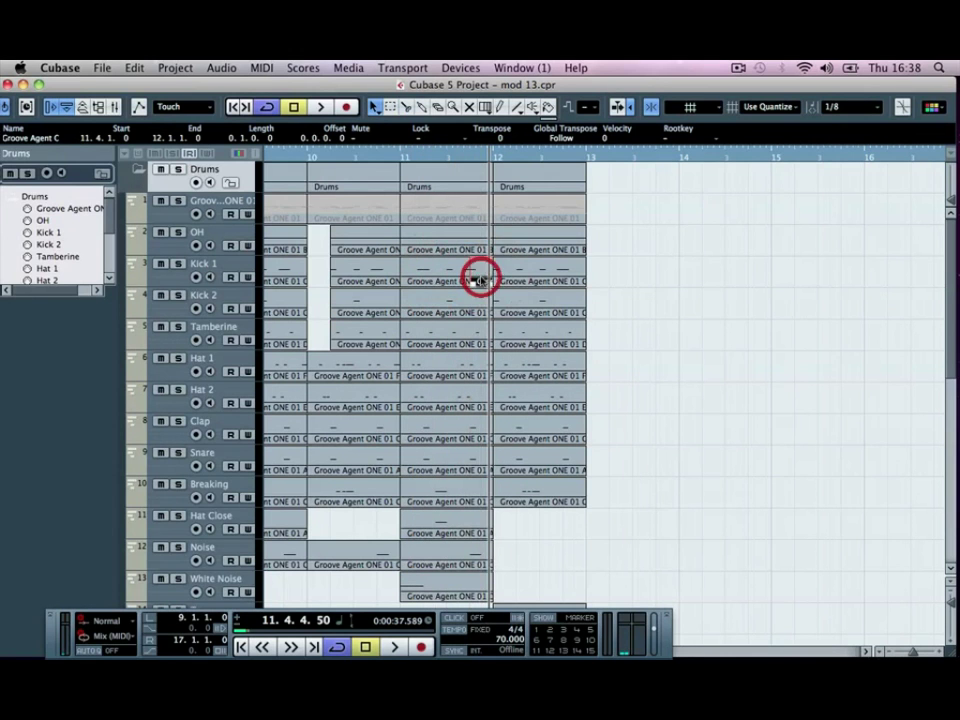
left_click(475, 306)
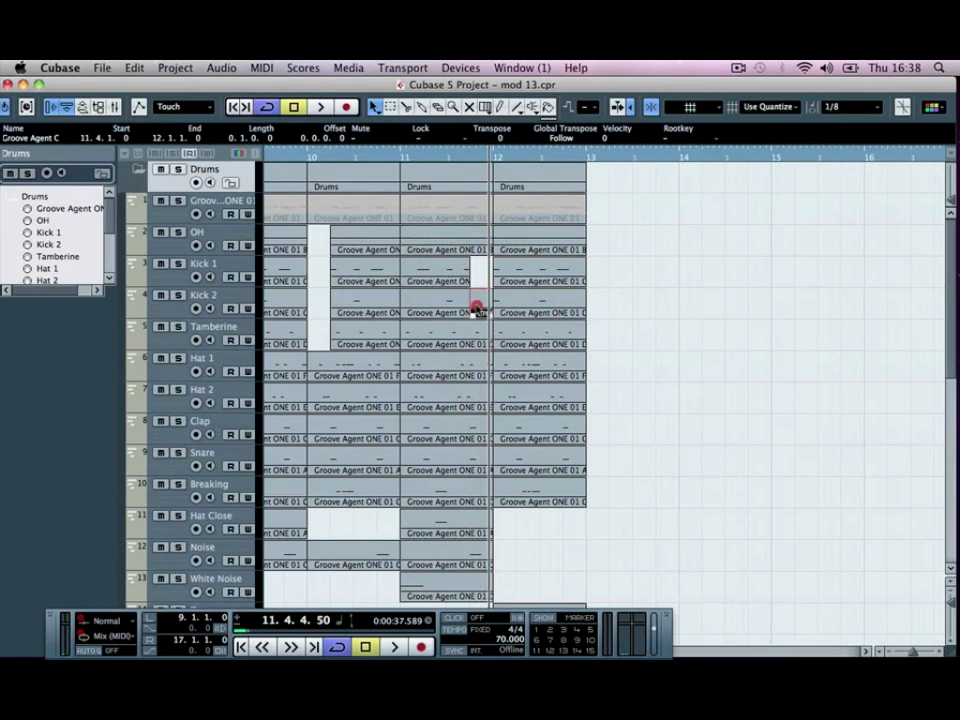
left_click(493, 311)
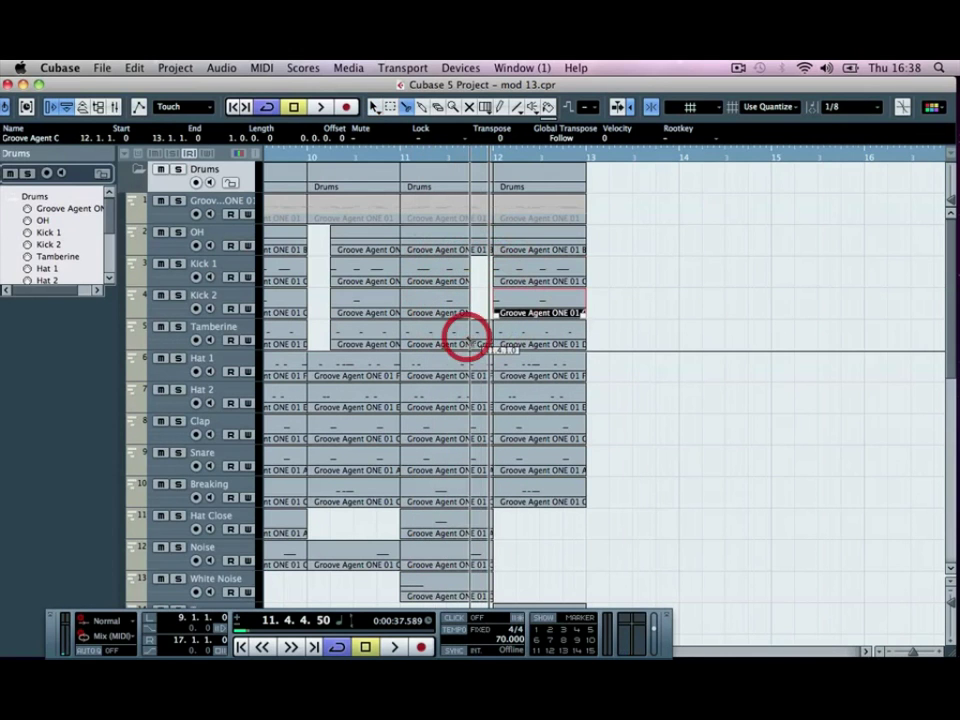
left_click(466, 341)
key("Delete")
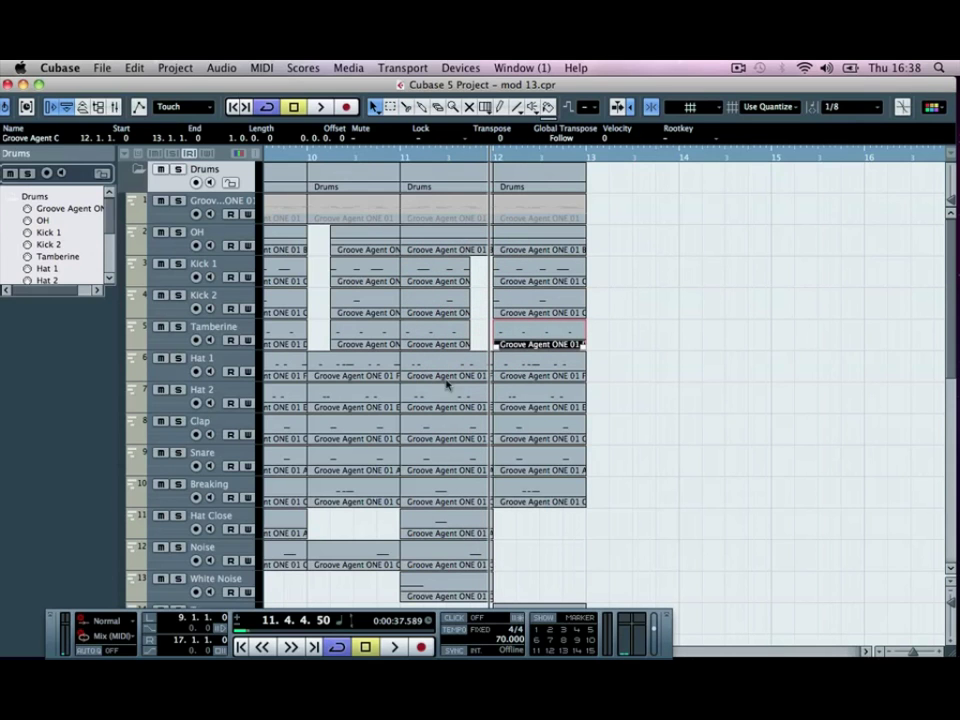
- Split the Hat 2, Clap and Snare parts at 11.4 and delete the short Clap piece
key("3")
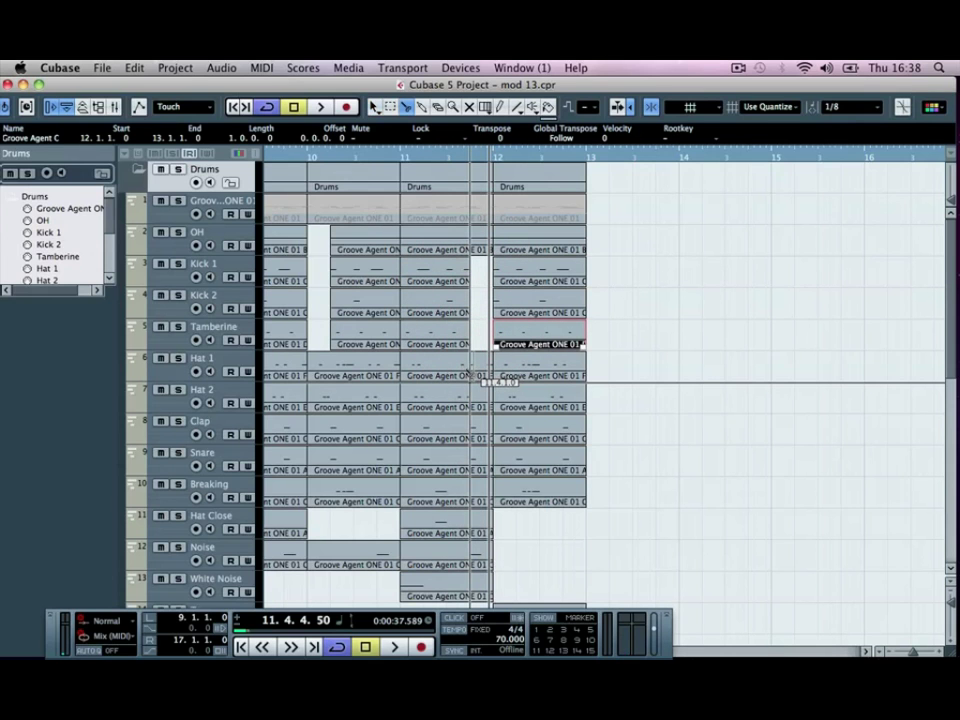
left_click(469, 400)
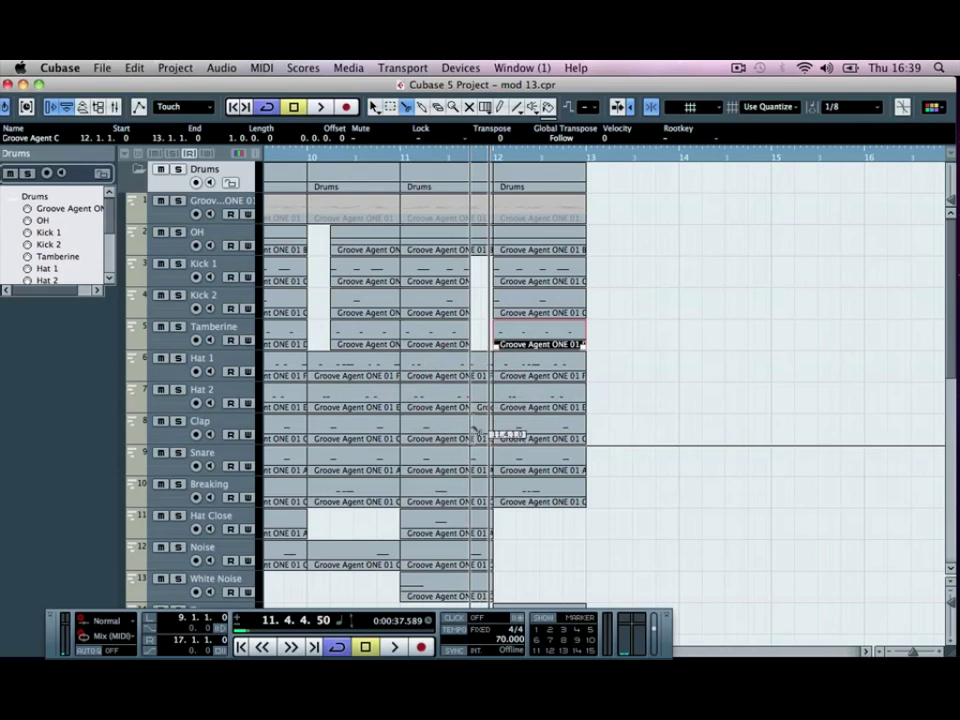
left_click(469, 432)
left_click(474, 462)
key("1")
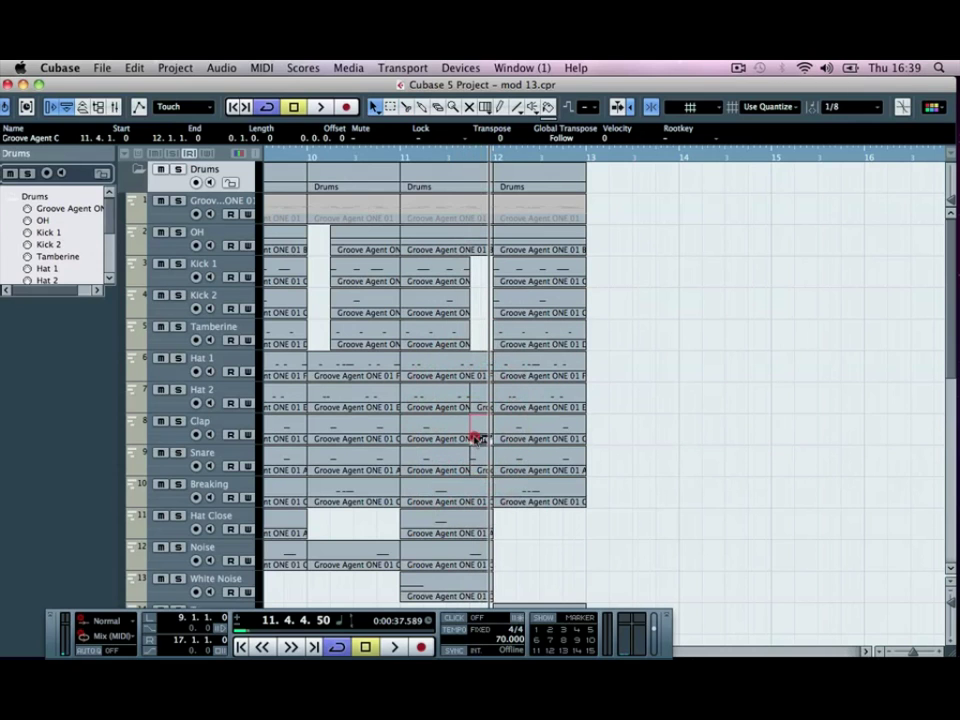
left_click(478, 440)
key("Delete")
key("Delete")
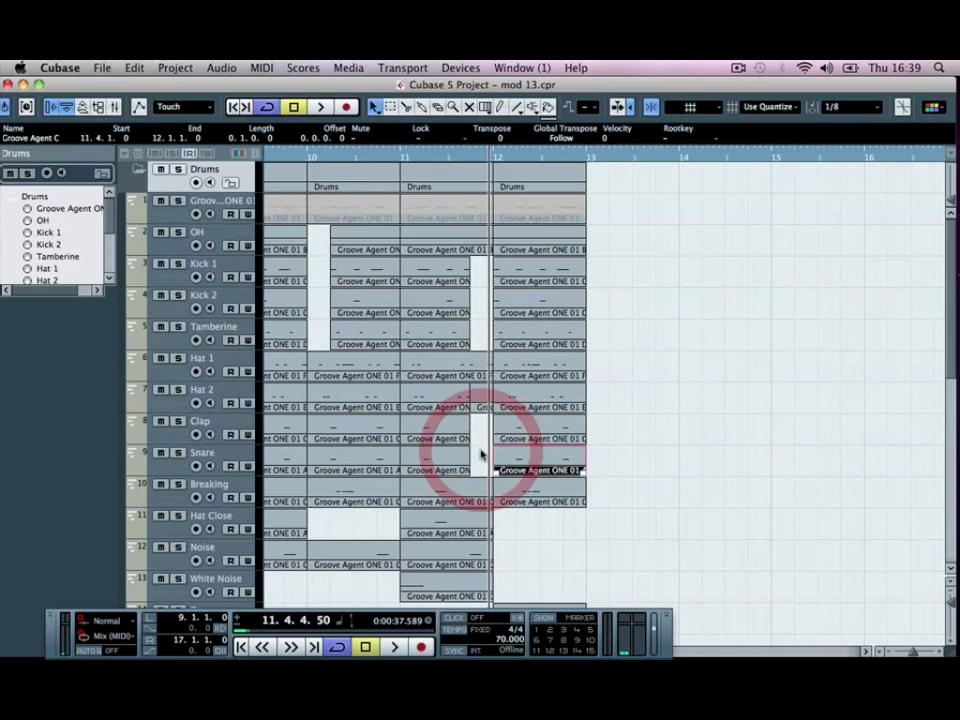
- Shorten the bar-11 Clap part to 0.2.2.0 and check the gap from 11.3.1
left_click(460, 463)
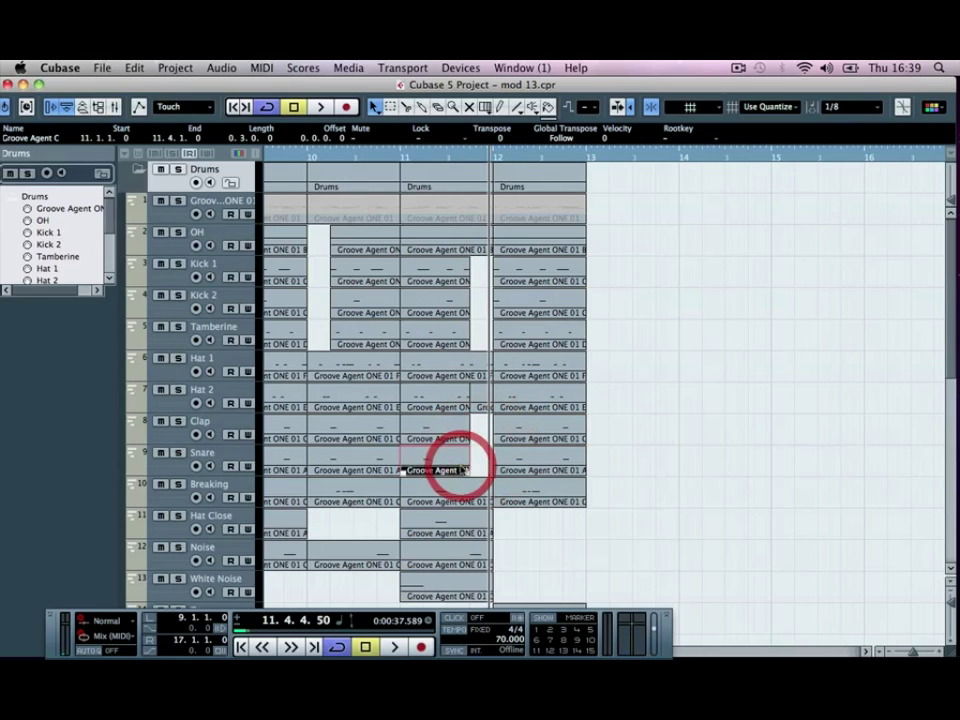
left_click(450, 148)
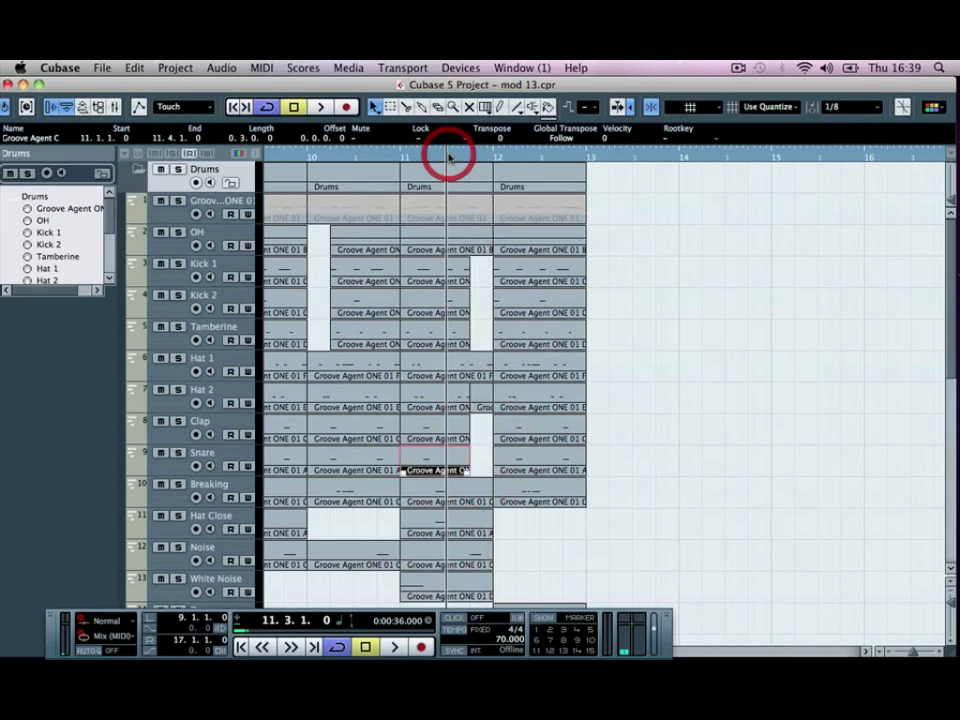
key("space")
key("space")
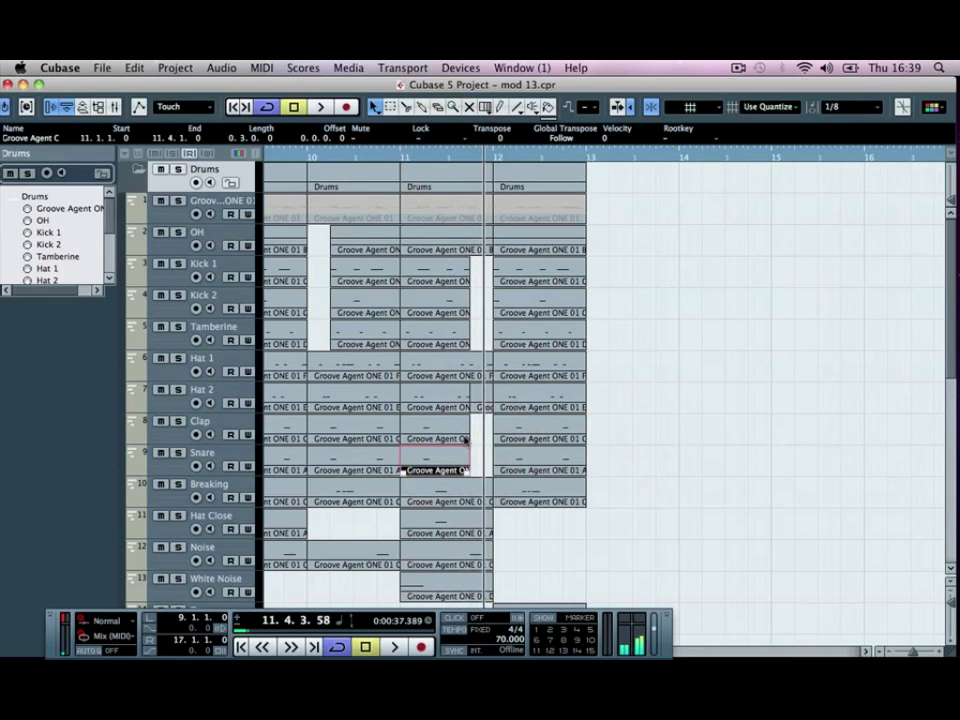
left_click_drag(465, 438, 458, 439)
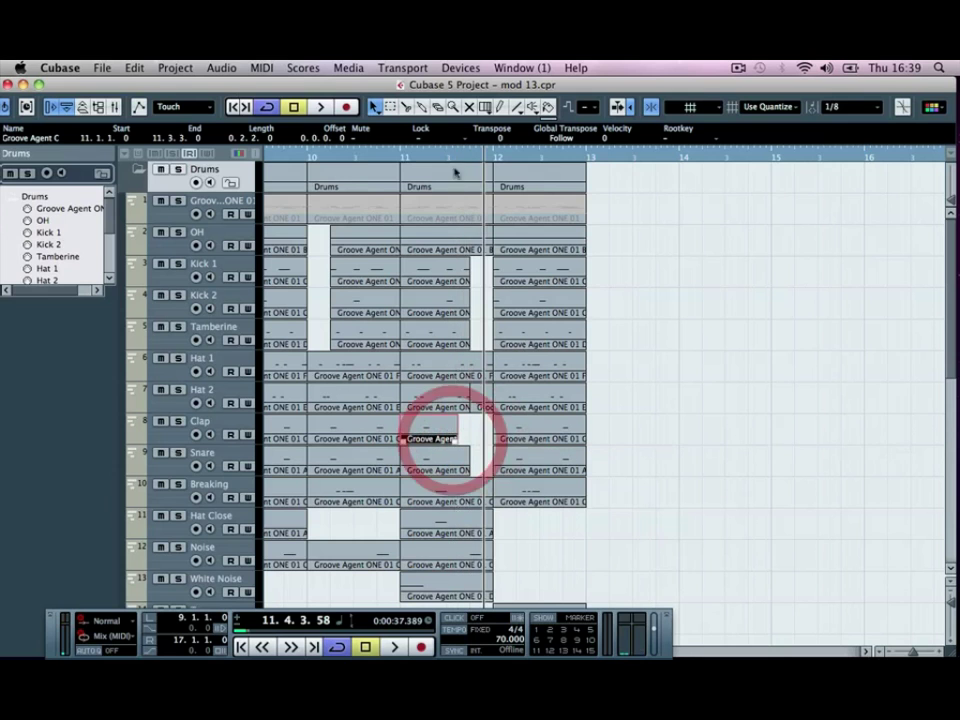
left_click(447, 150)
key("space")
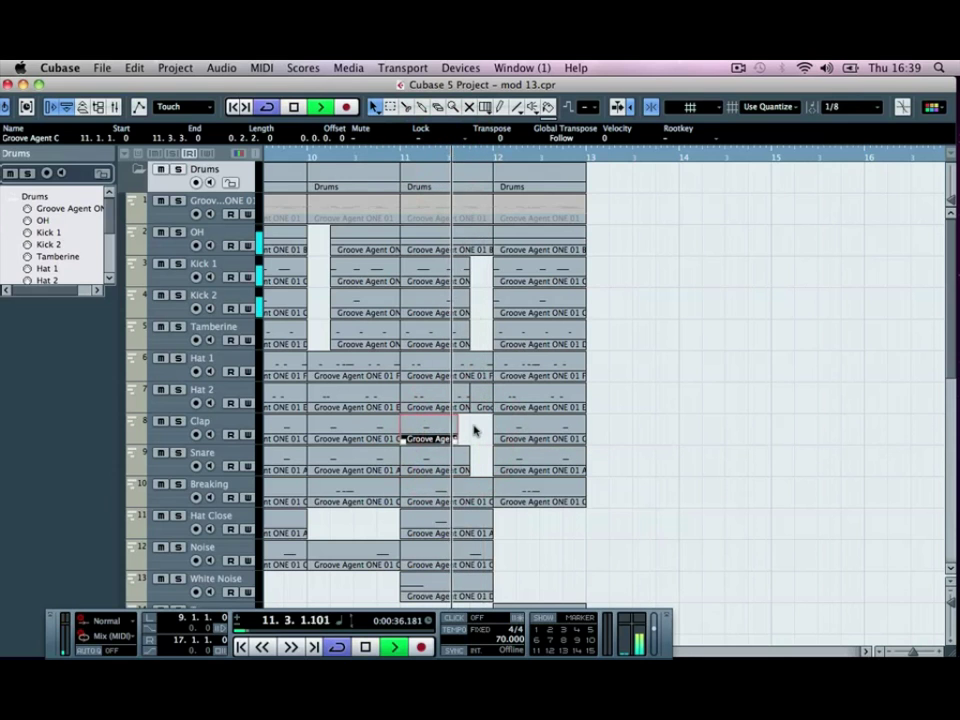
- Delete the one-beat Noise piece at 11.4 and trim Hat 1 to start at 11.4.3
left_click(471, 555)
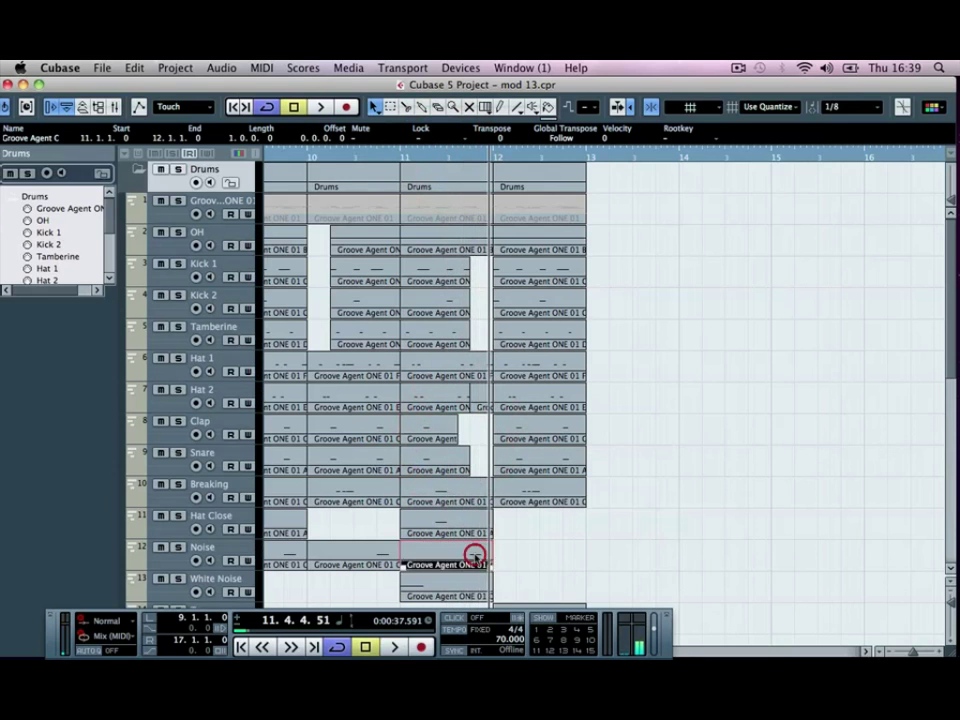
key("Delete")
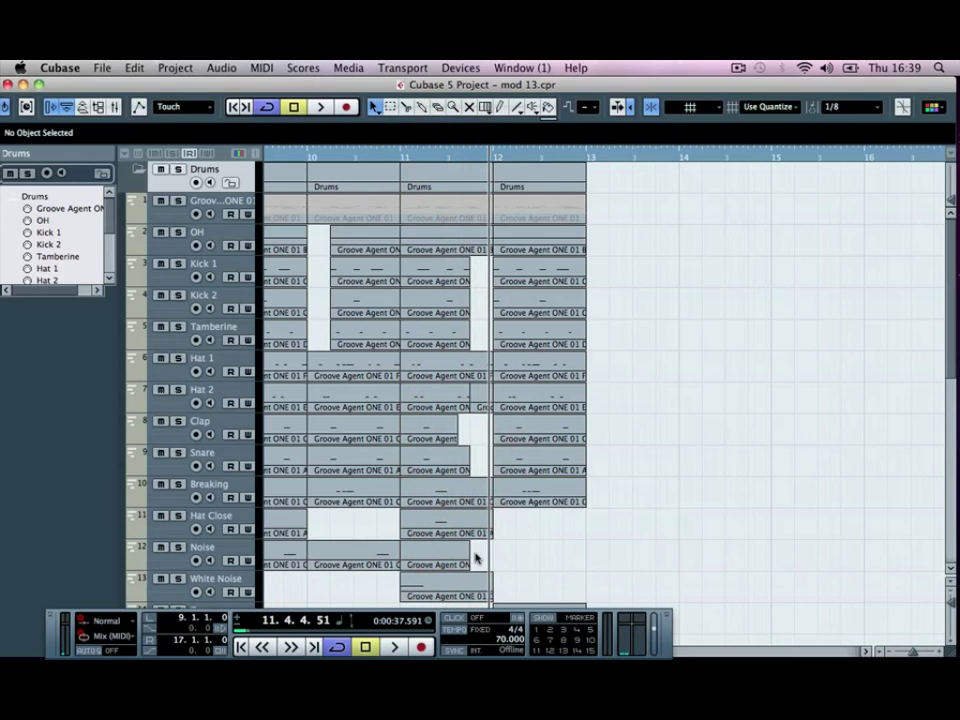
left_click(400, 160)
double_click(400, 160)
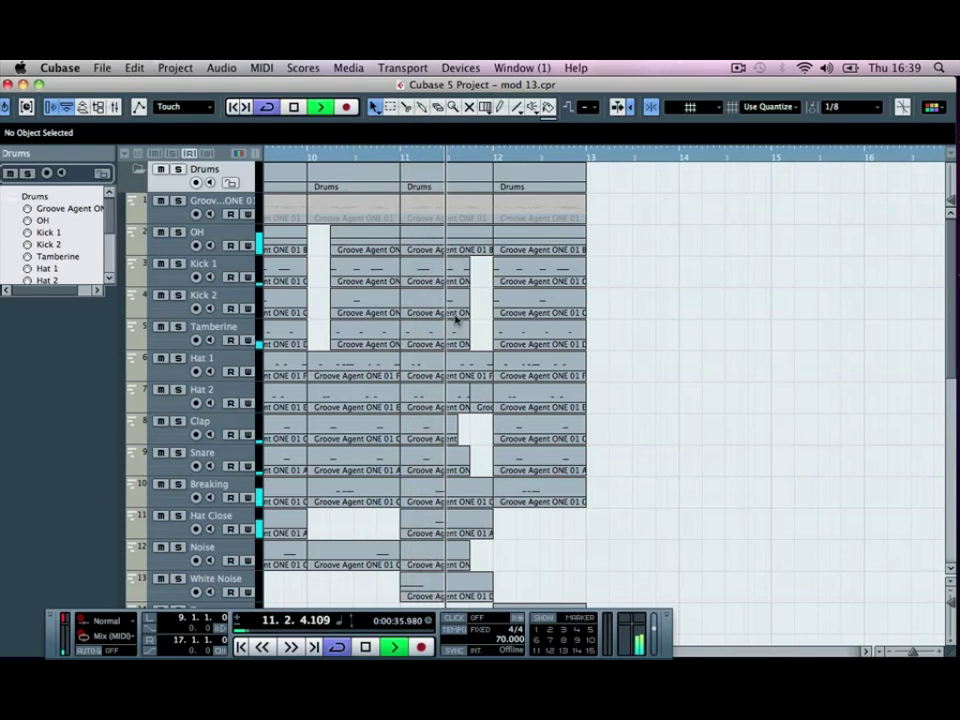
key("space")
left_click(472, 375)
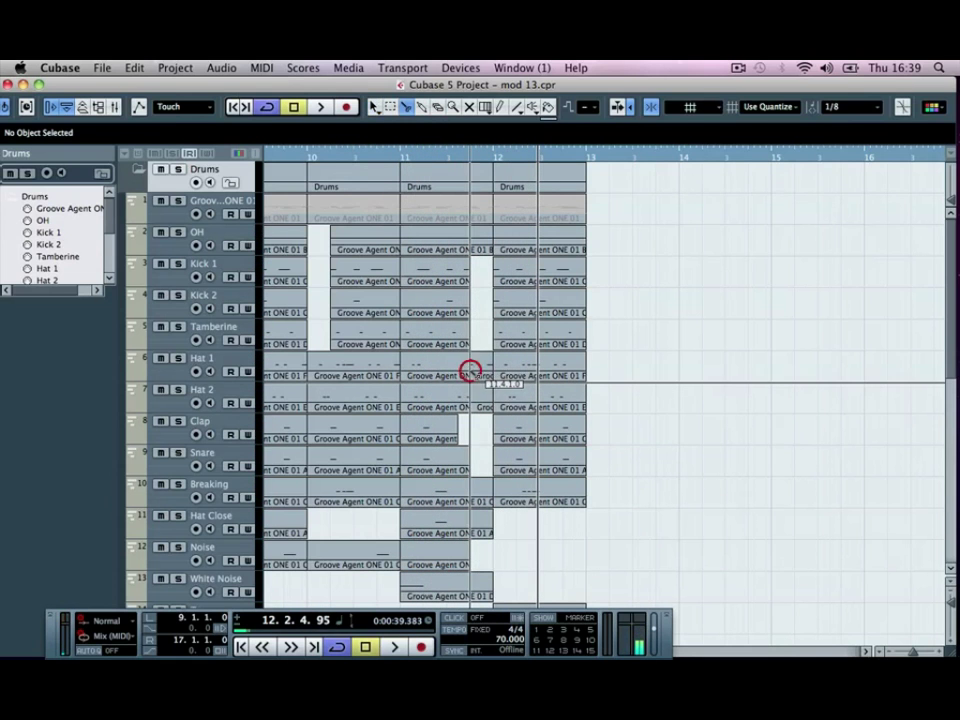
left_click_drag(478, 376, 482, 377)
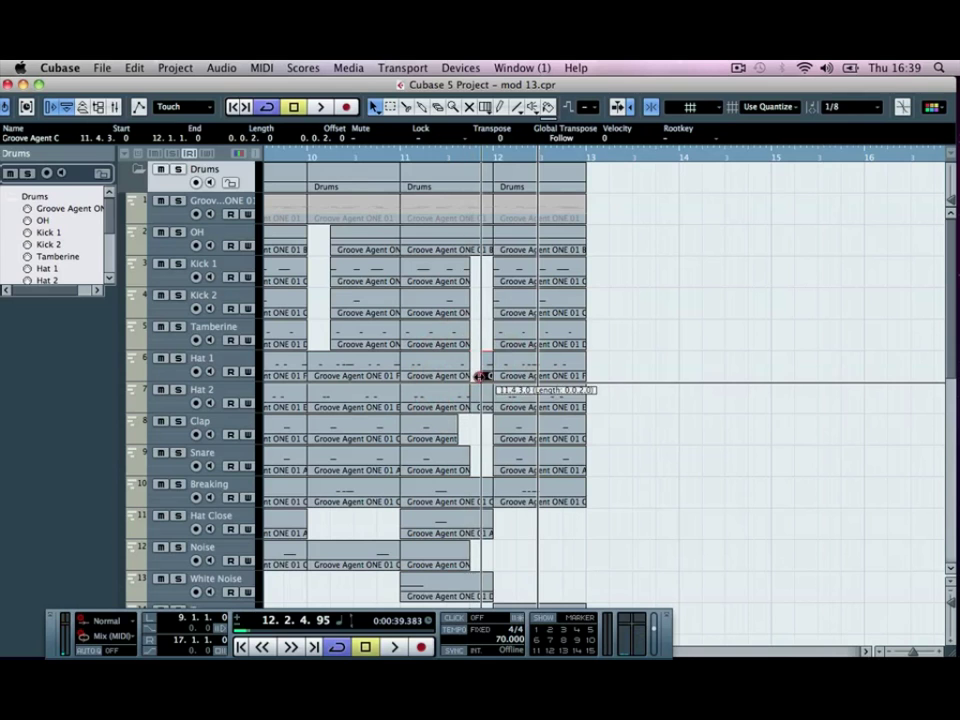
- Trim the bar-12 Kick 1, Kick 2, Tamberine, Hat 1 and Hat 2 parts to start at 12.2.1, checking from 11.4
left_click(450, 152)
key("space")
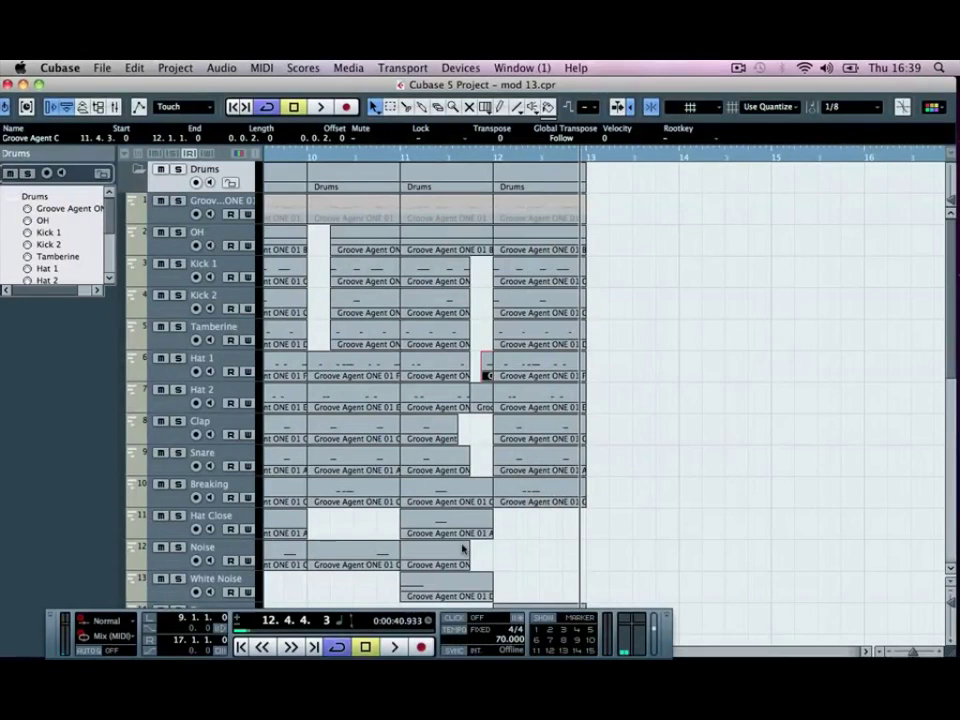
left_click(497, 308)
left_click_drag(496, 338, 520, 507)
left_click(512, 302)
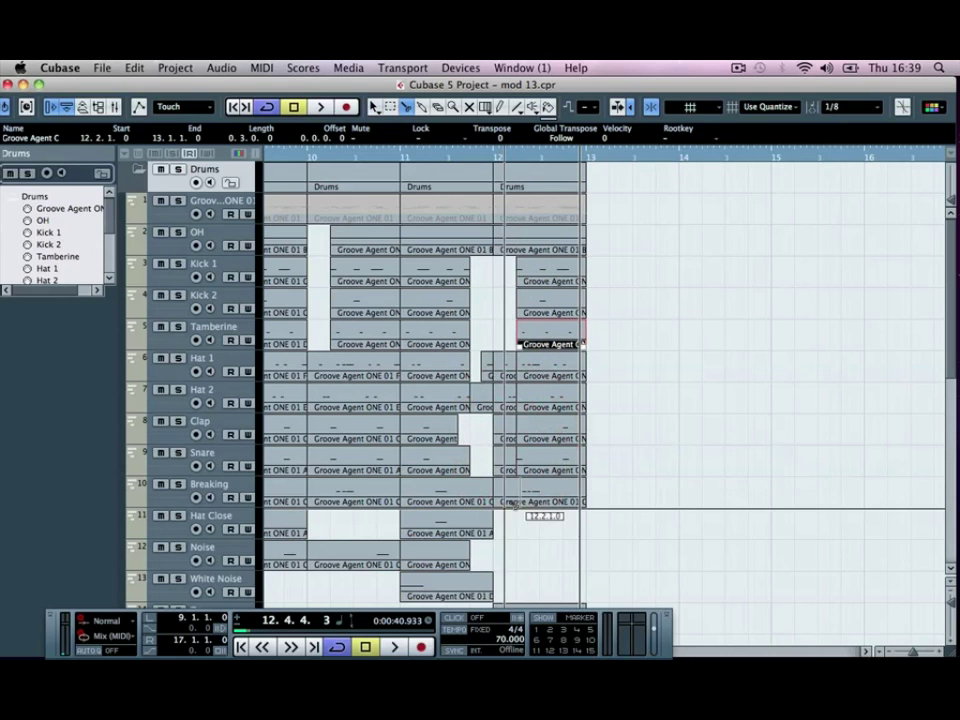
left_click(494, 330)
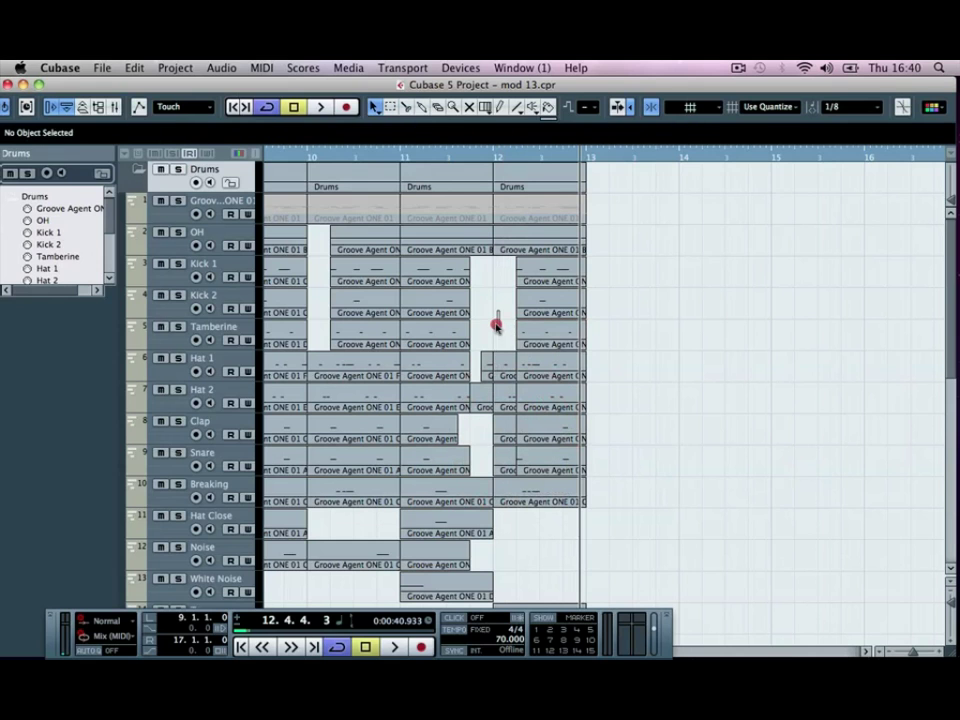
left_click(503, 393)
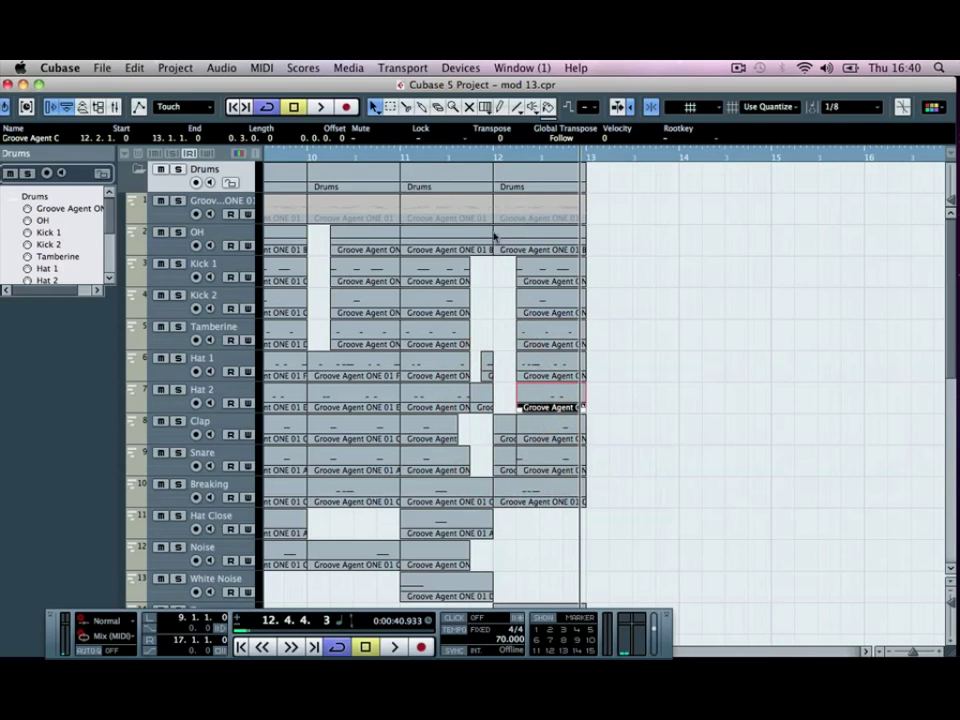
left_click(474, 160)
key("space")
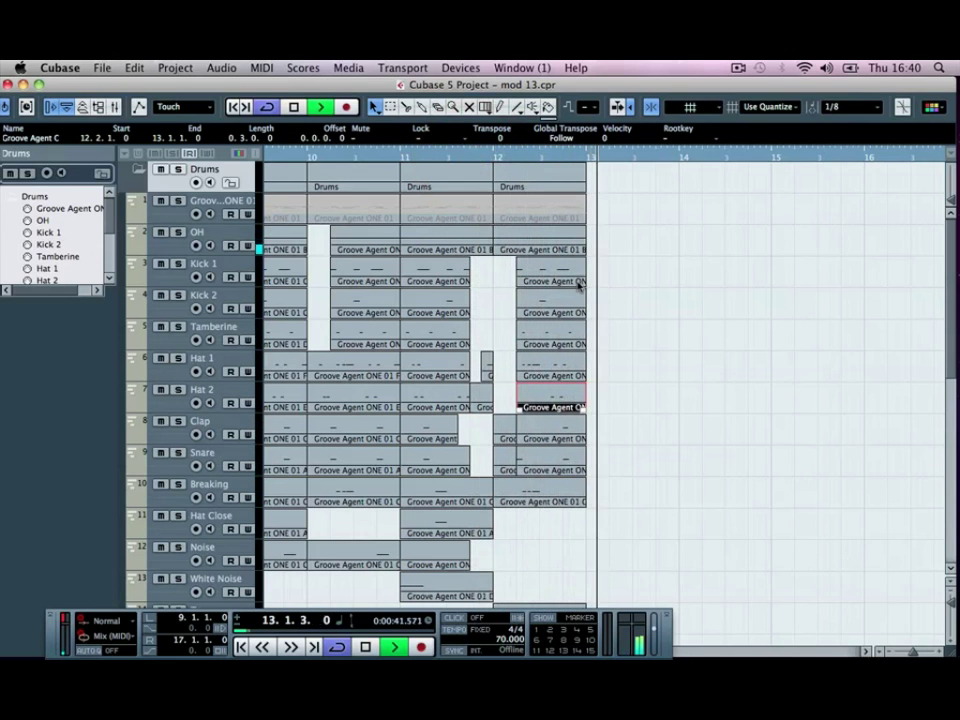
- Copy the bar 9–12 drum parts, with their beat gaps, to start at bar 13
key("space")
key("g")
key("g")
key("g")
key("g")
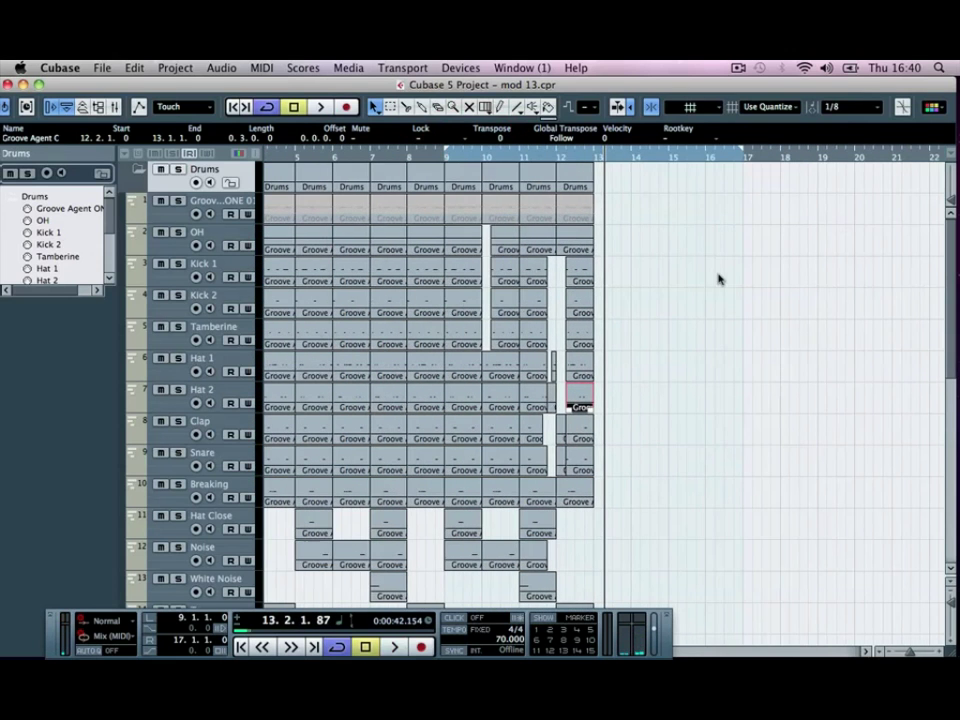
left_click(652, 167)
left_click_drag(460, 176, 462, 178)
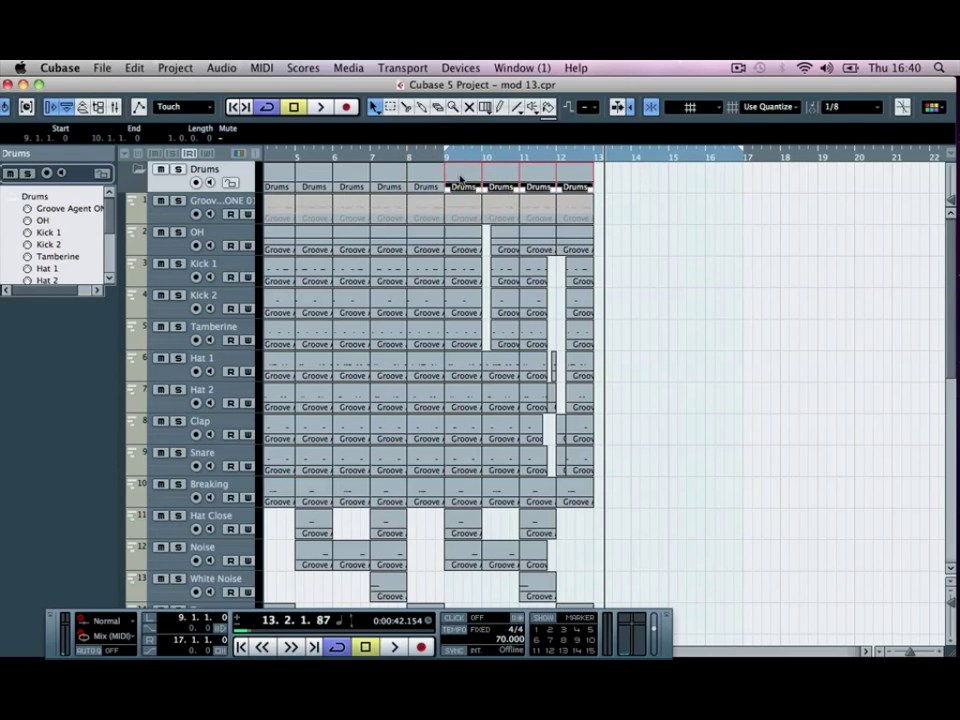
left_click_drag(582, 182, 610, 178)
left_click(780, 213)
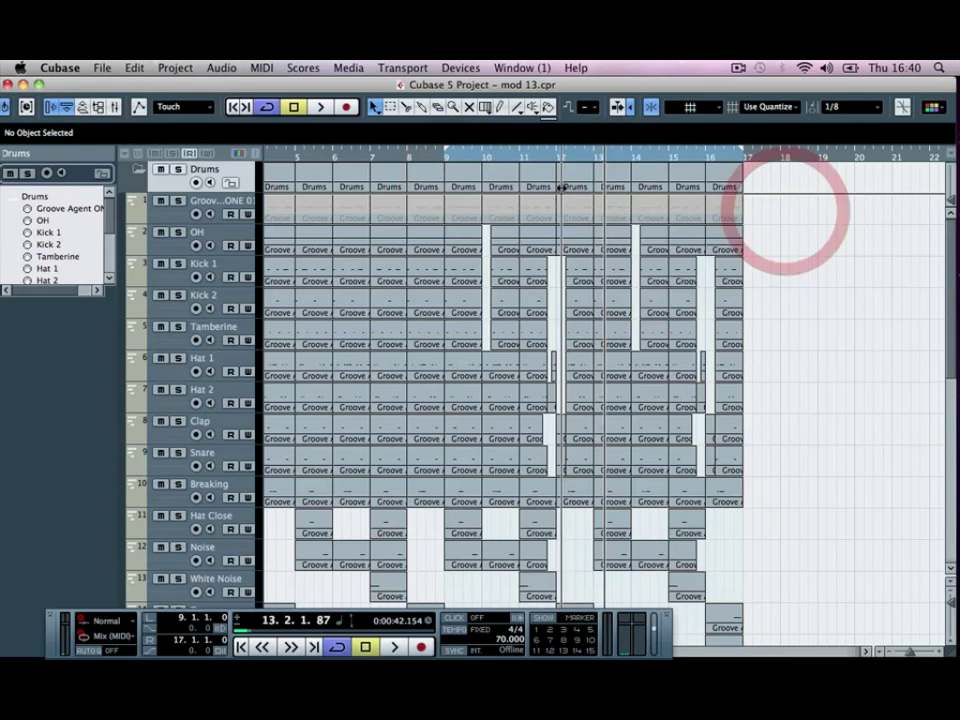
left_click(431, 161)
- Collapse the Drums folder and play the arrangement from near bar 6 to around bar 12
left_click(139, 168)
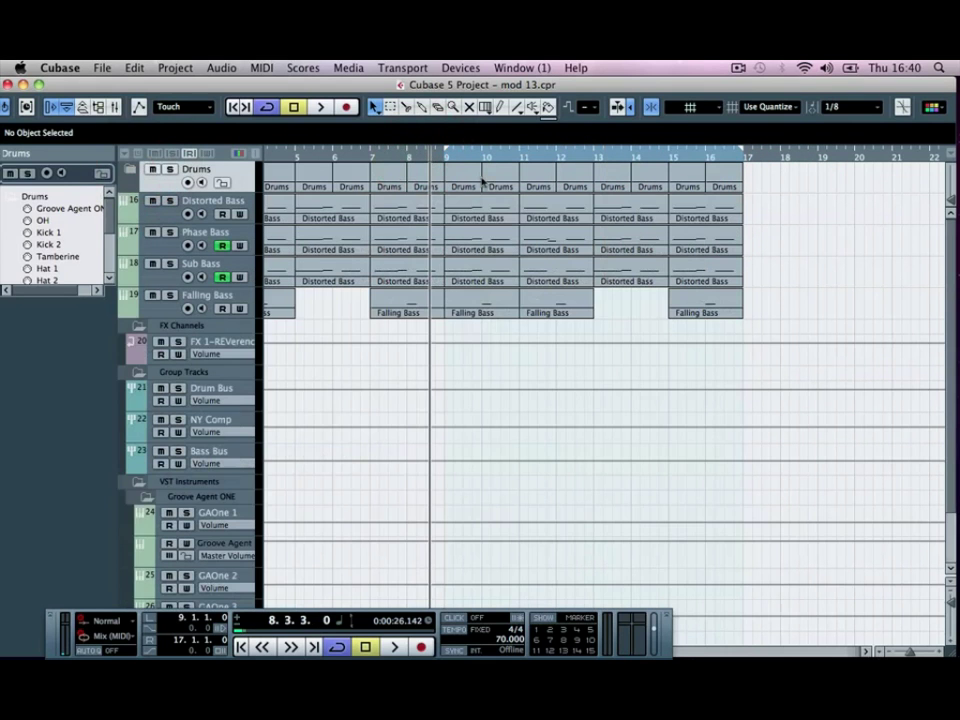
left_click_drag(385, 150, 360, 152)
key("space")
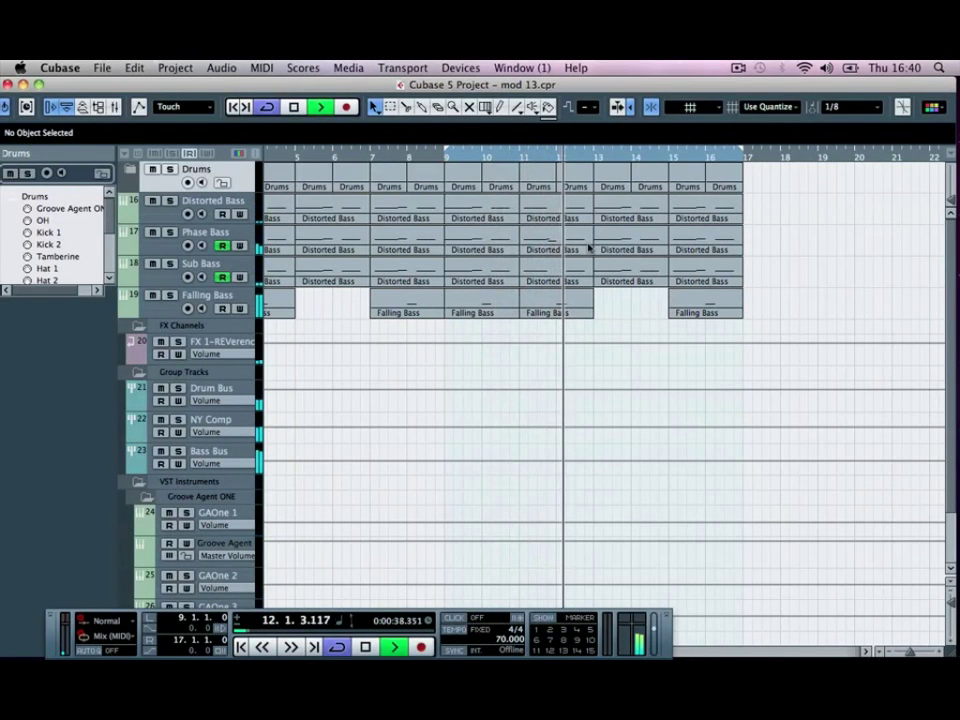
key("space")
- Expand the Drums folder and split a short piece out of the OH part near bar 12
left_click(131, 168)
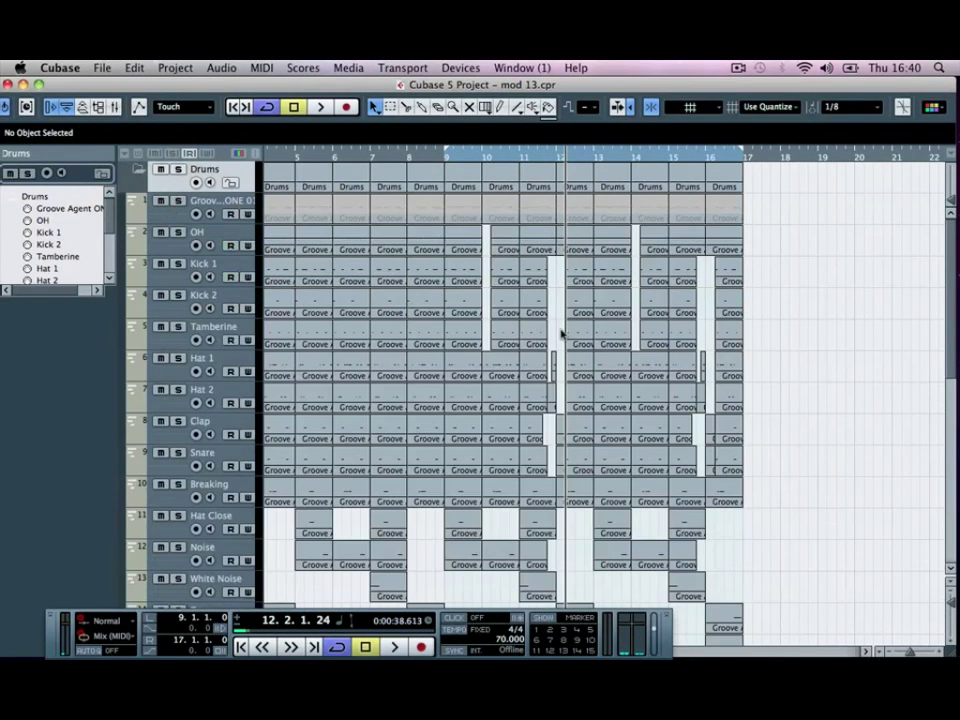
left_click(441, 155)
key("space")
key("space")
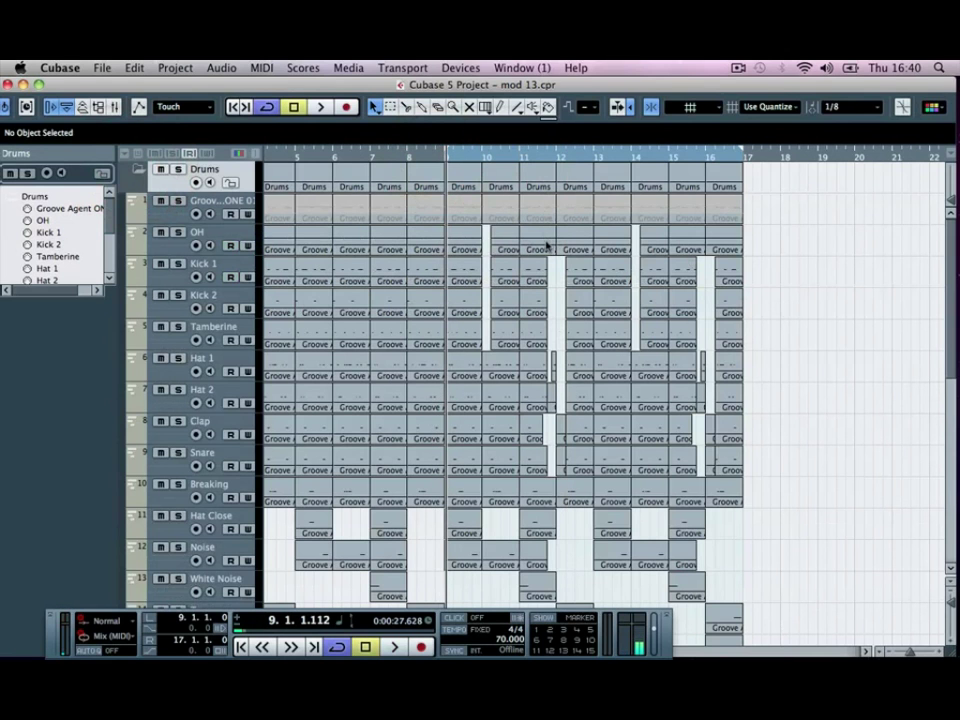
key("3")
left_click(527, 242)
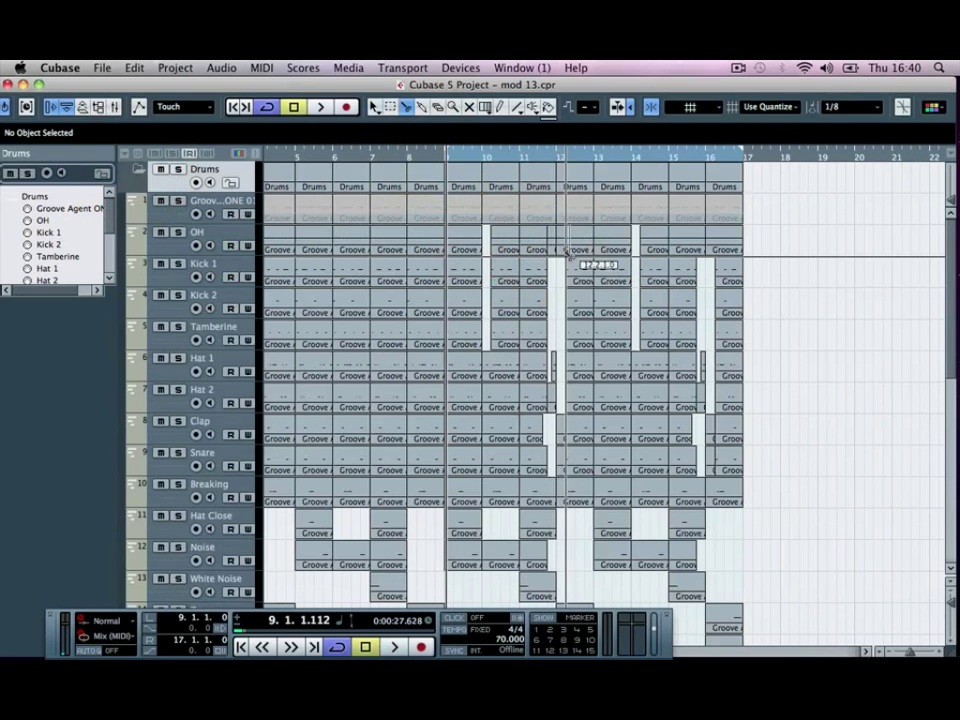
left_click(561, 245)
left_click(567, 249)
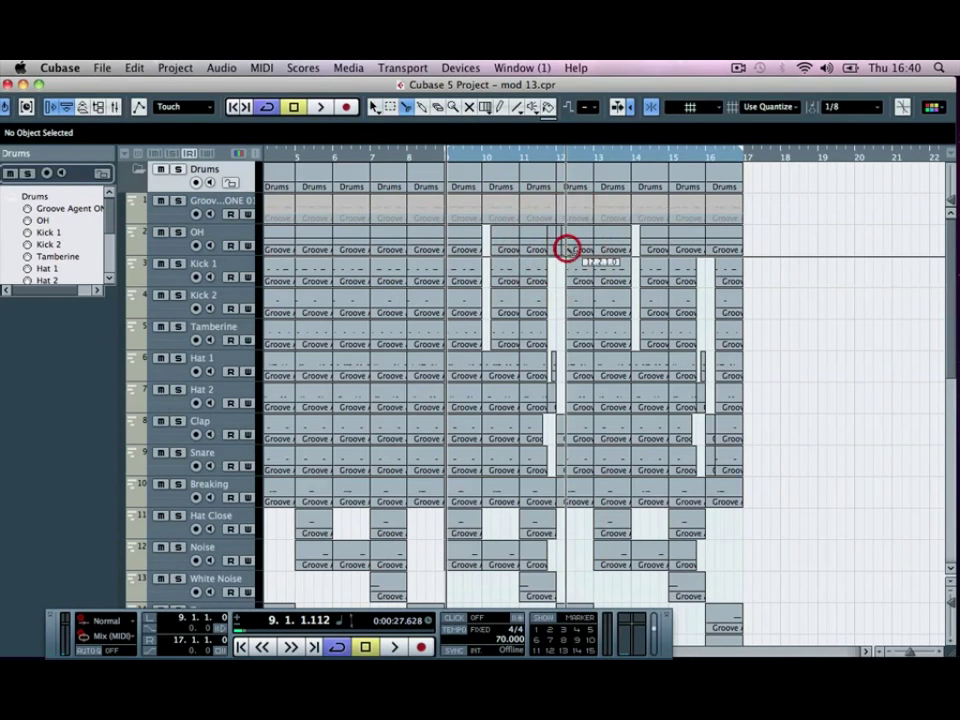
key("1")
left_click(554, 247)
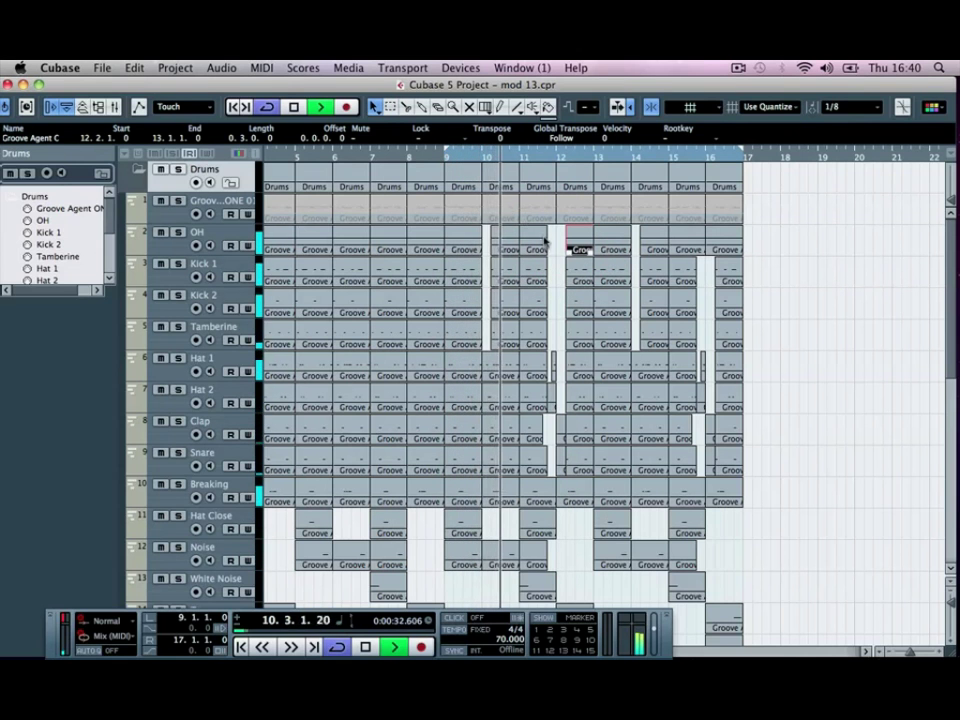
- Move the OH piece into bar 11 so it runs from 11.2.1 to 11.4.1, then play it back
key("space")
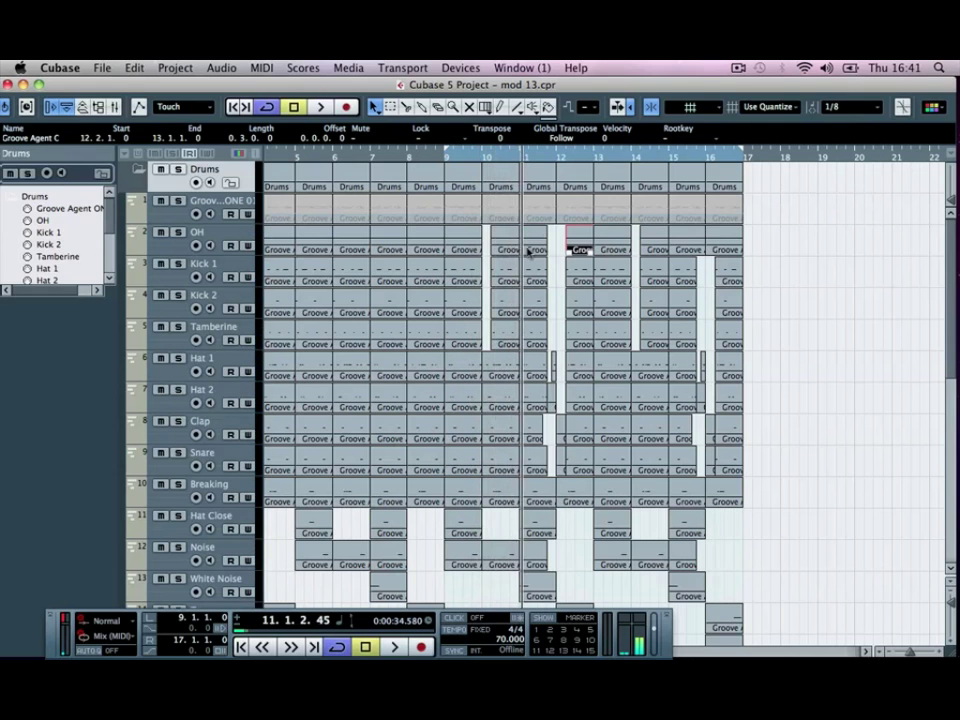
left_click_drag(578, 249, 530, 249)
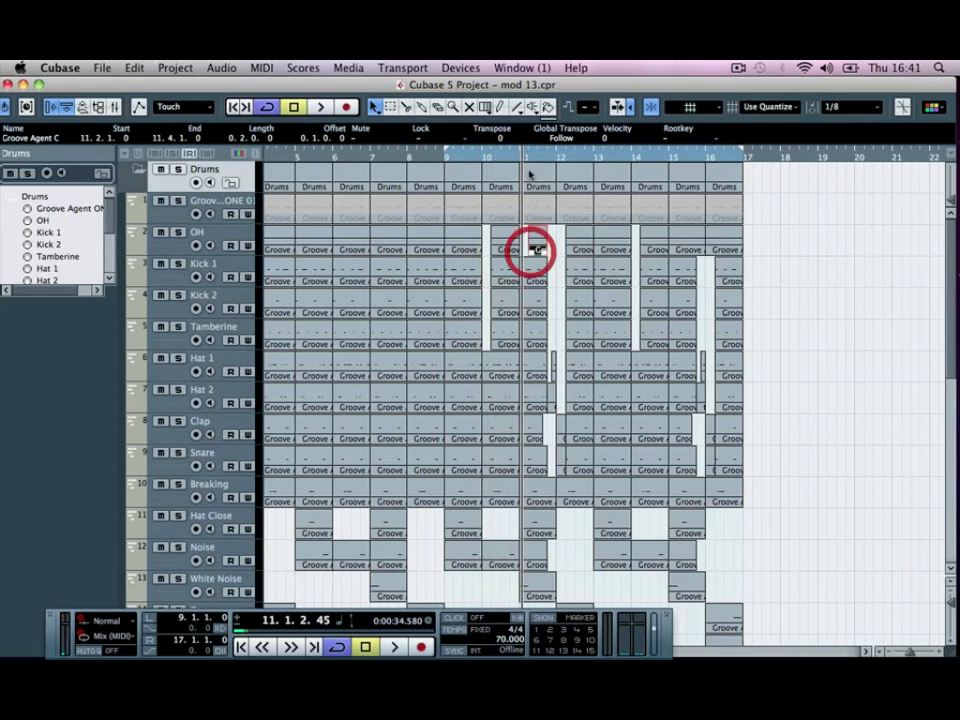
left_click(520, 157)
key("space")
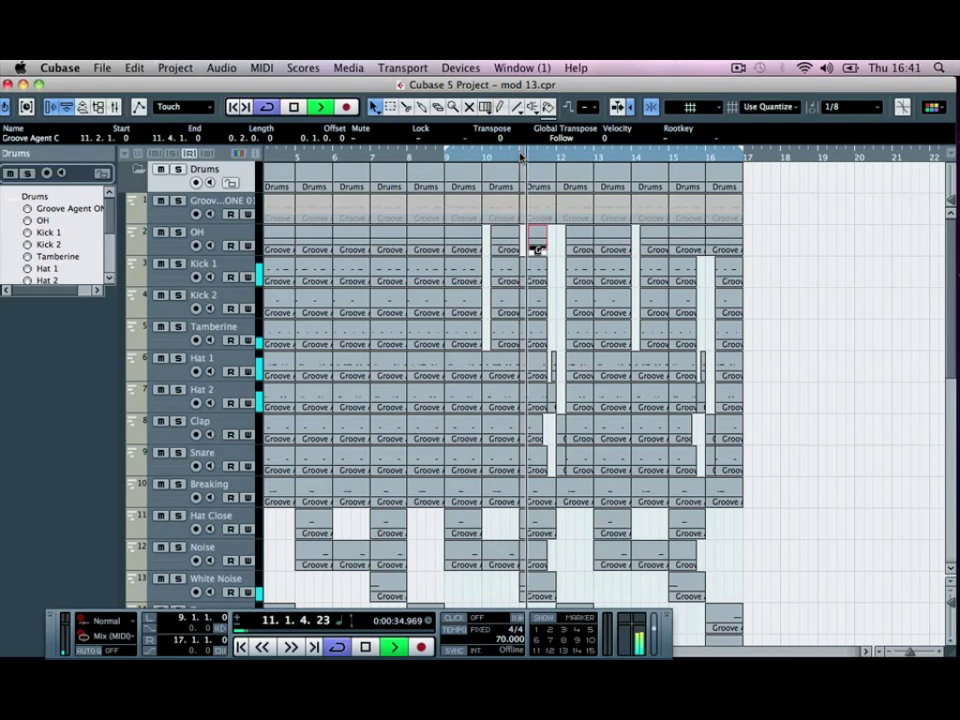
left_click(517, 157)
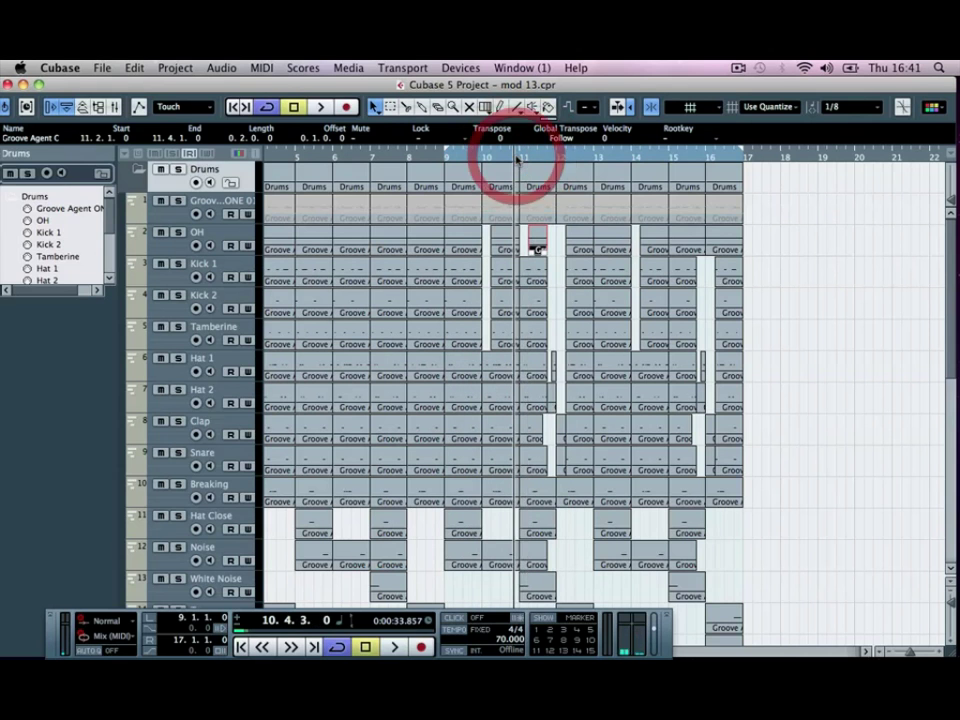
key("space")
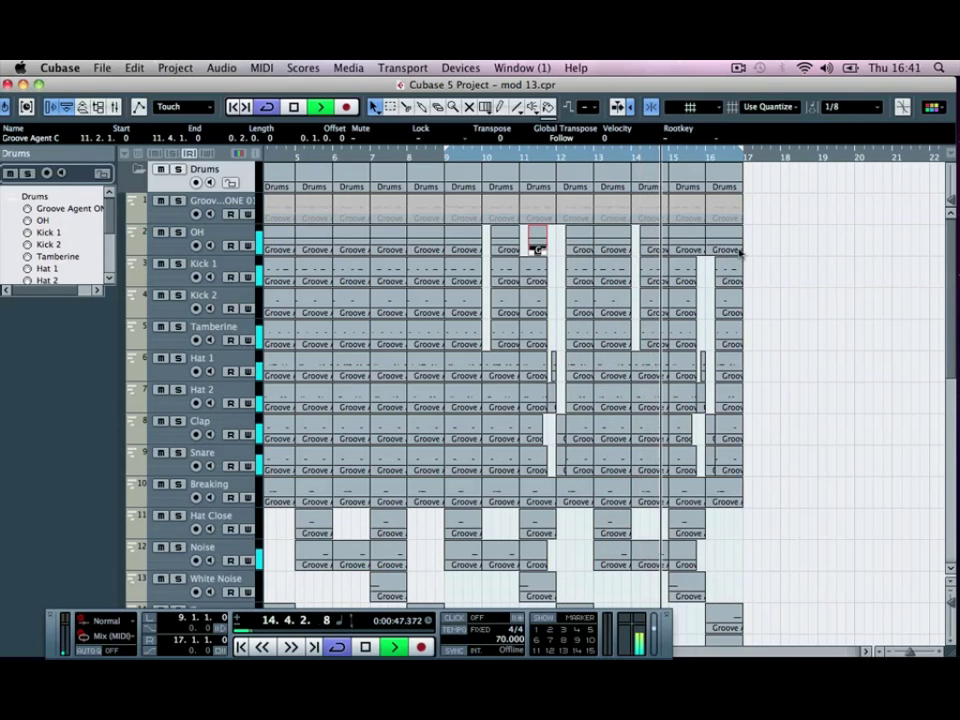
scroll(791, 240, "down", 8)
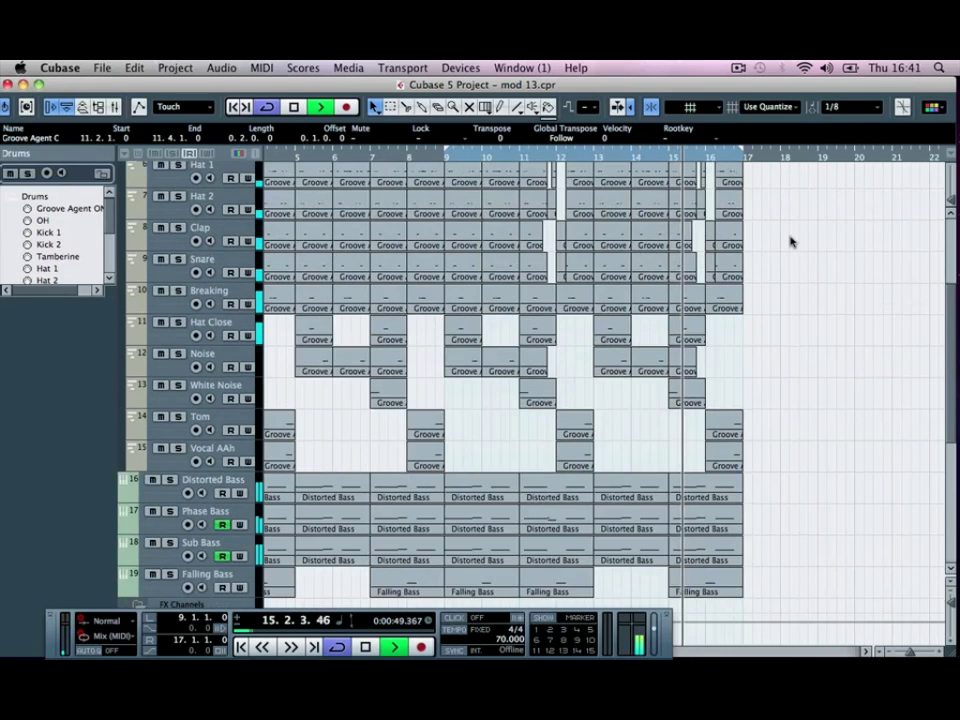
scroll(791, 240, "up", 3)
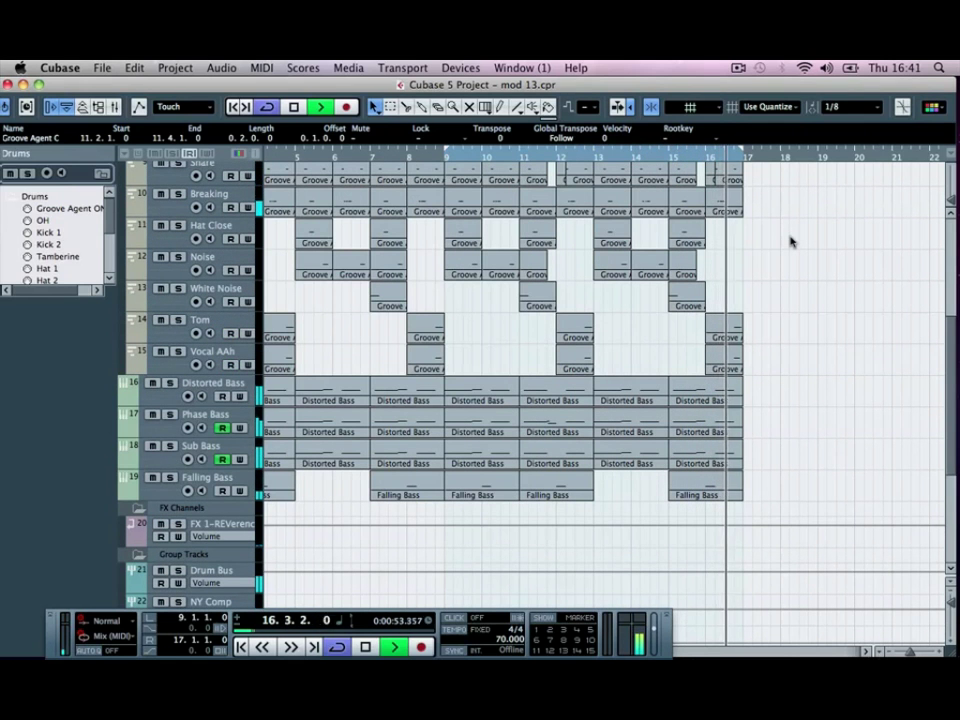
key("g")
key("g")
key("g")
key("g")
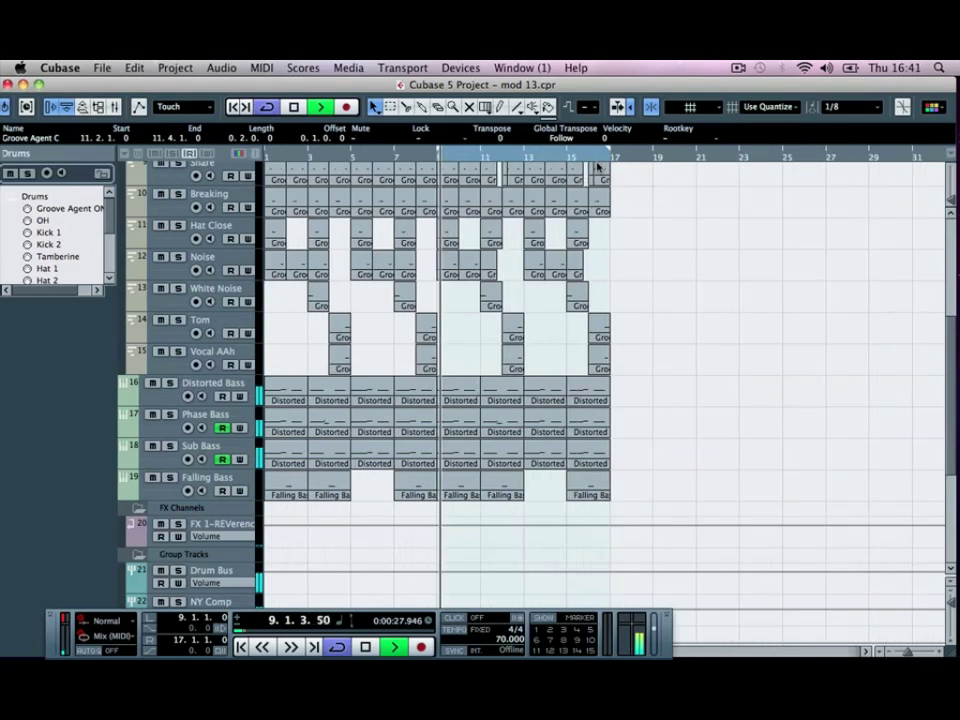
key("h")
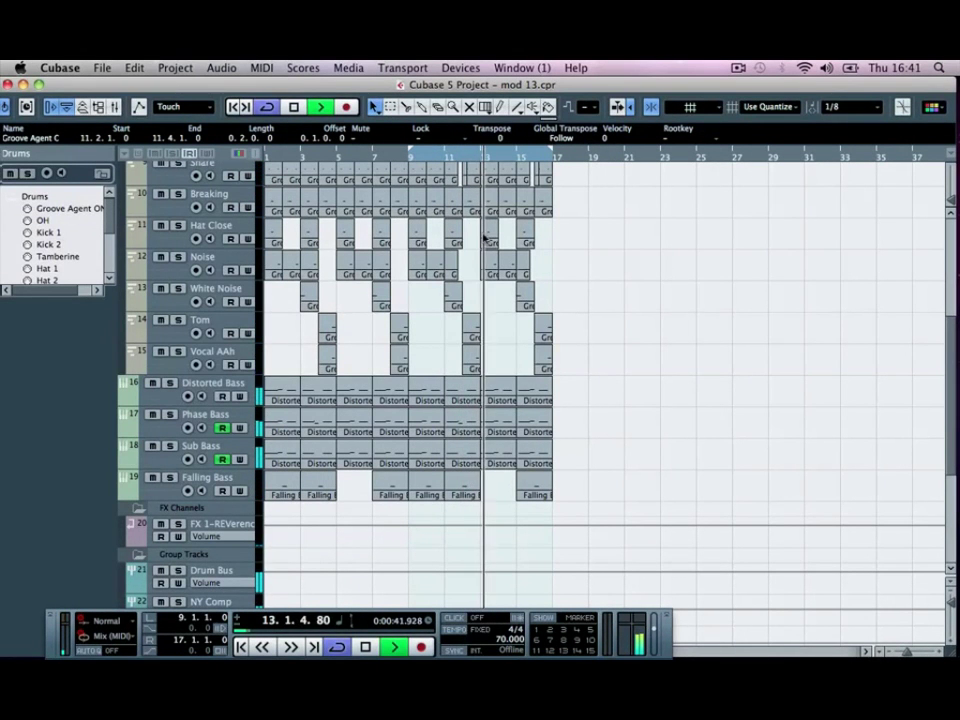
scroll(591, 260, "up", 3)
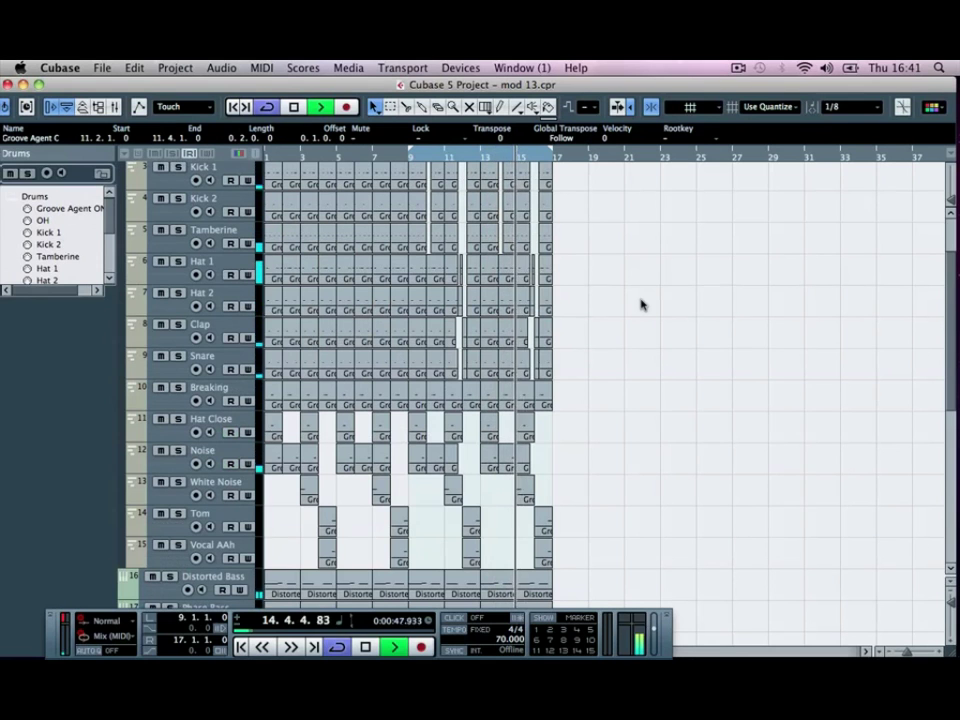
- Collapse the Drums folder and save the project as a new version named mod 14
key("space")
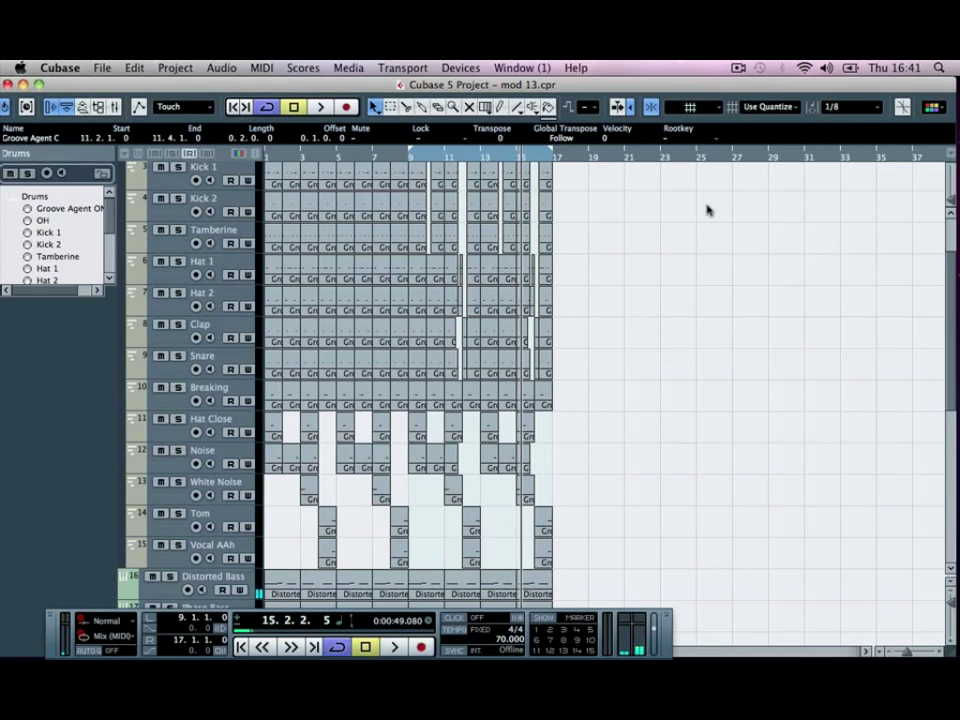
left_click(590, 213)
scroll(397, 291, "up", 3)
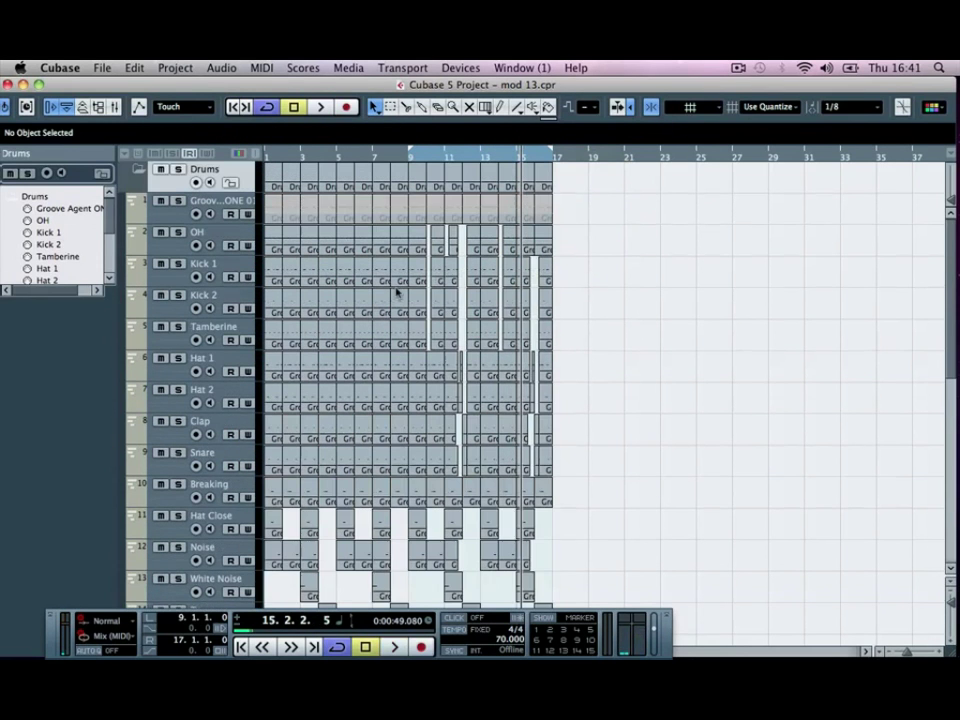
left_click(143, 172)
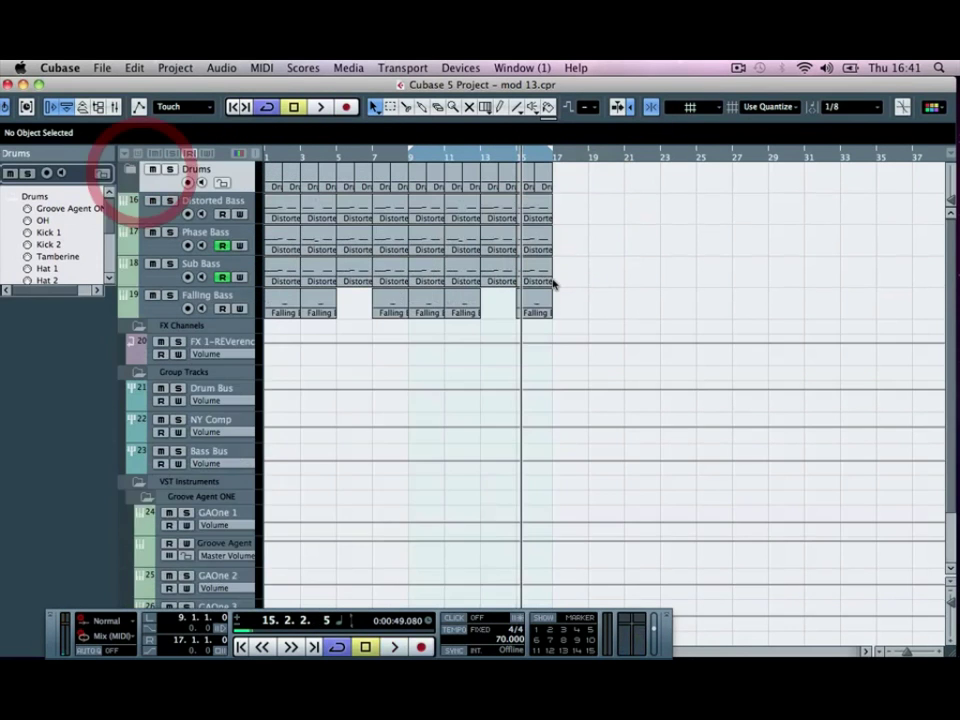
left_click(629, 243)
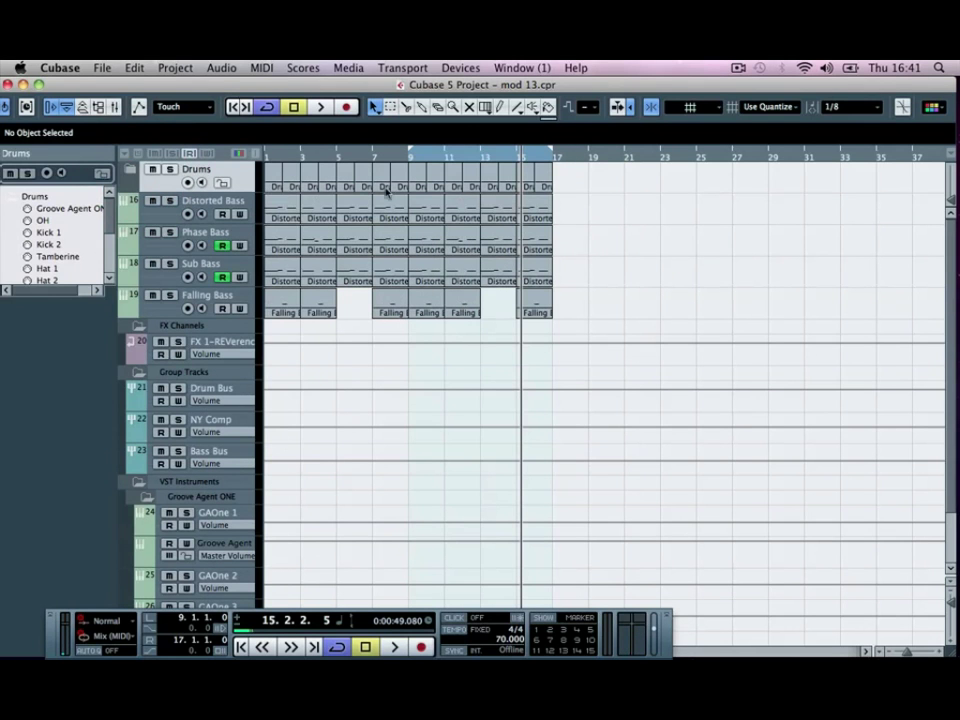
left_click(98, 70)
left_click(140, 178)
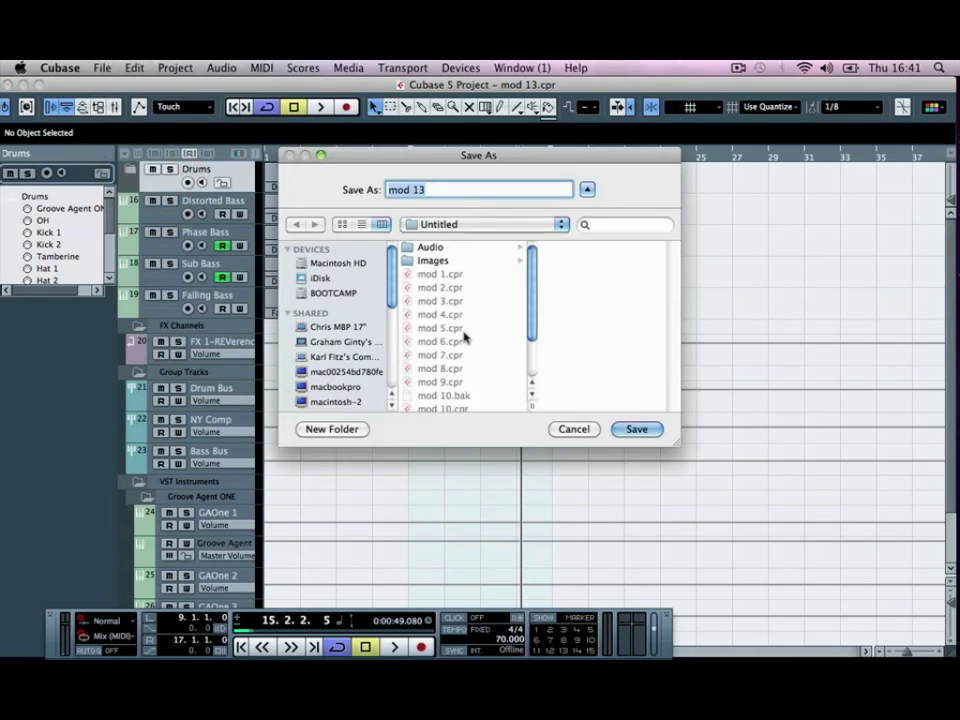